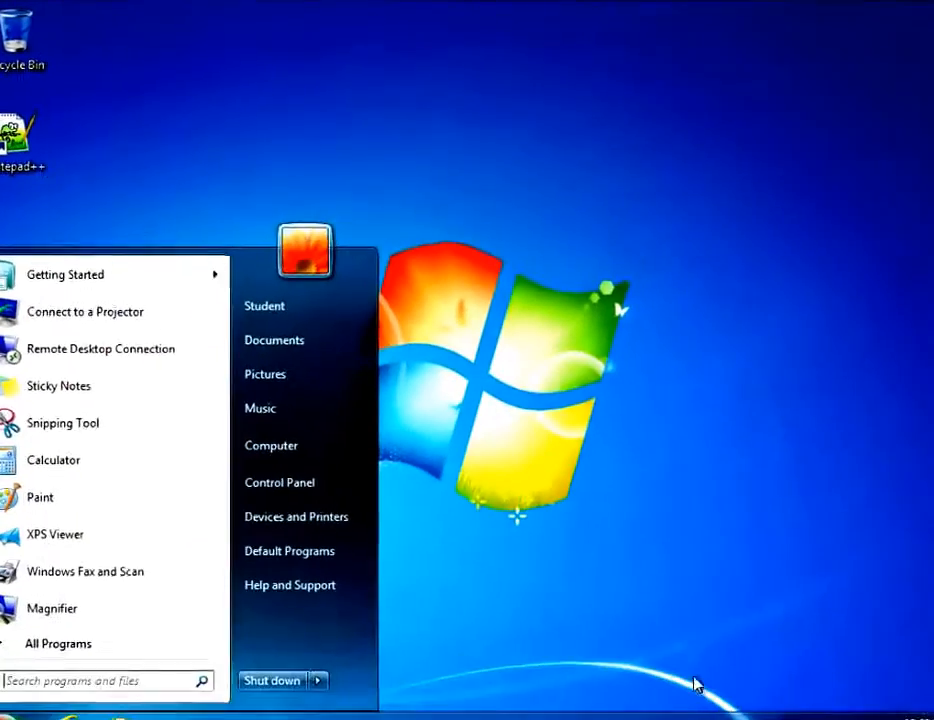
Dismiss the open Start menu and reopen it from the Start orb.
left_click(616, 575)
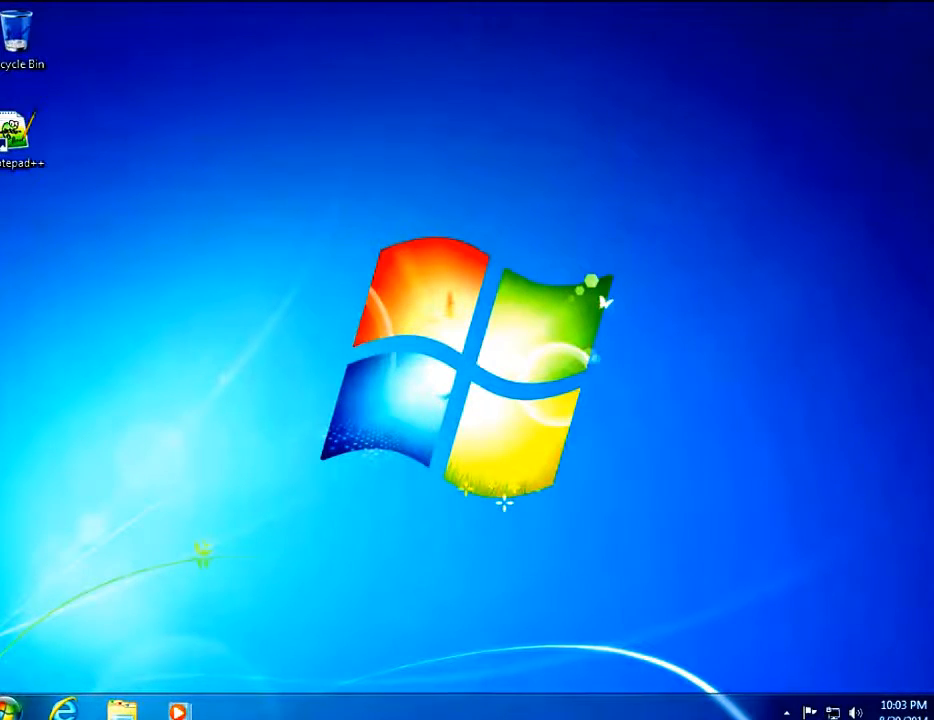
left_click(12, 708)
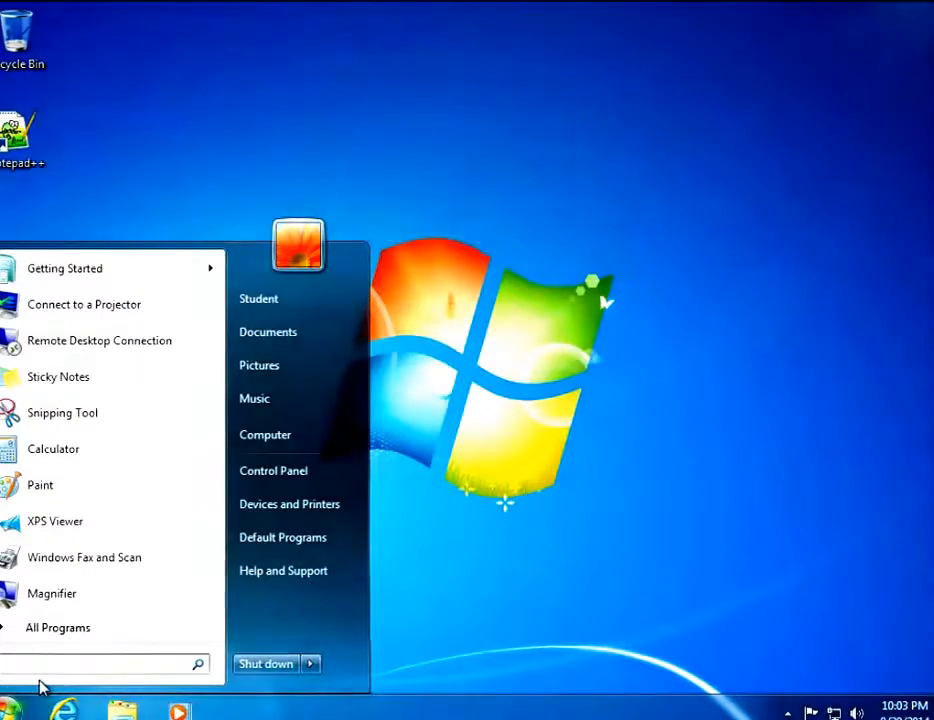
Search the Start menu for cmd.
type("cmd")
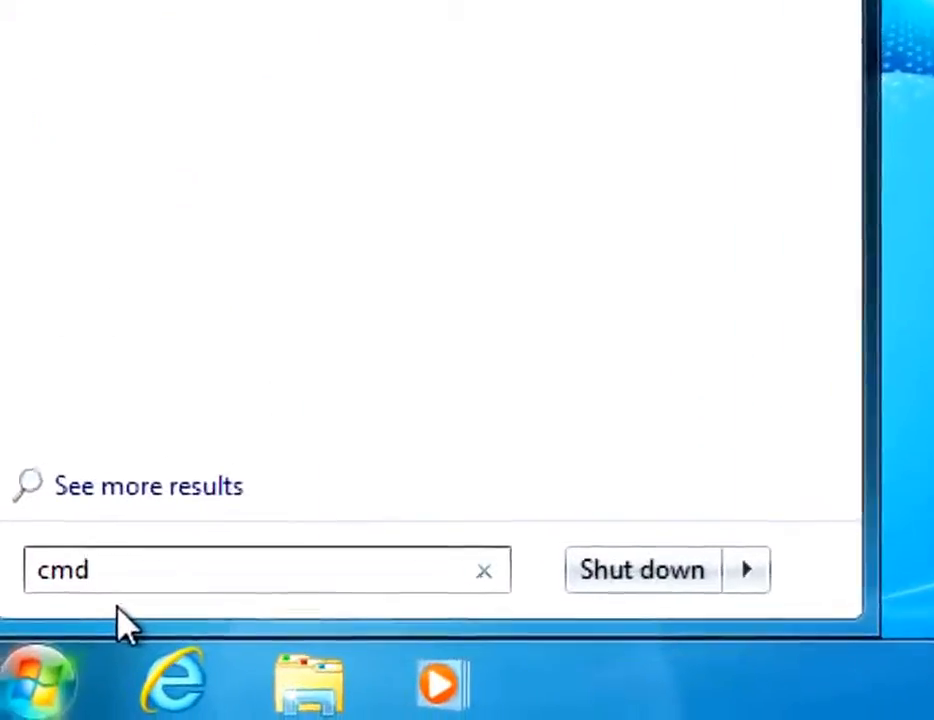
key("Return")
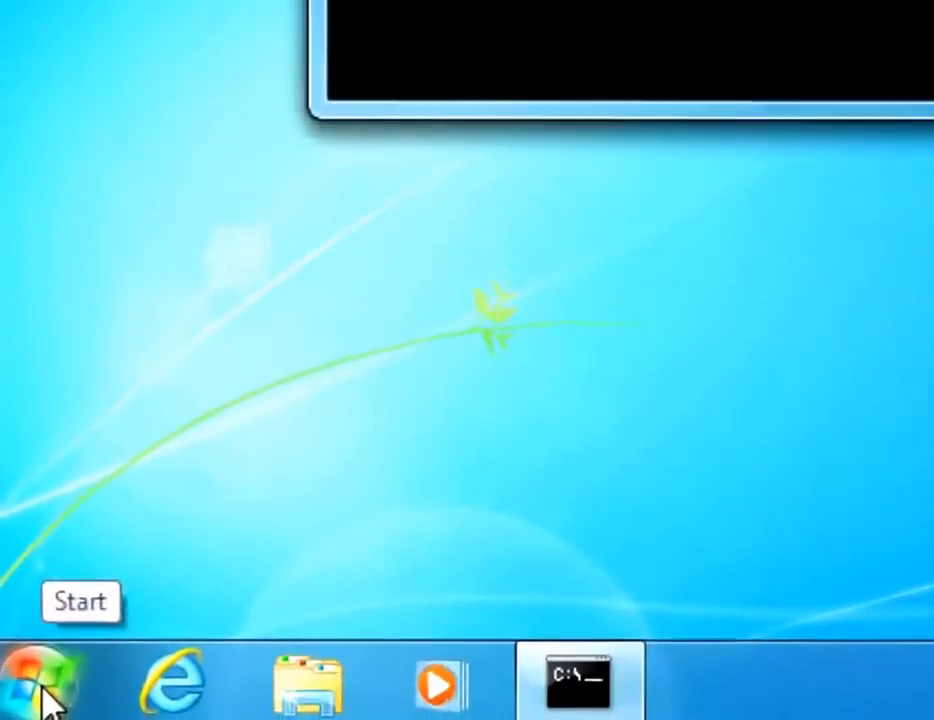
left_click(9, 711)
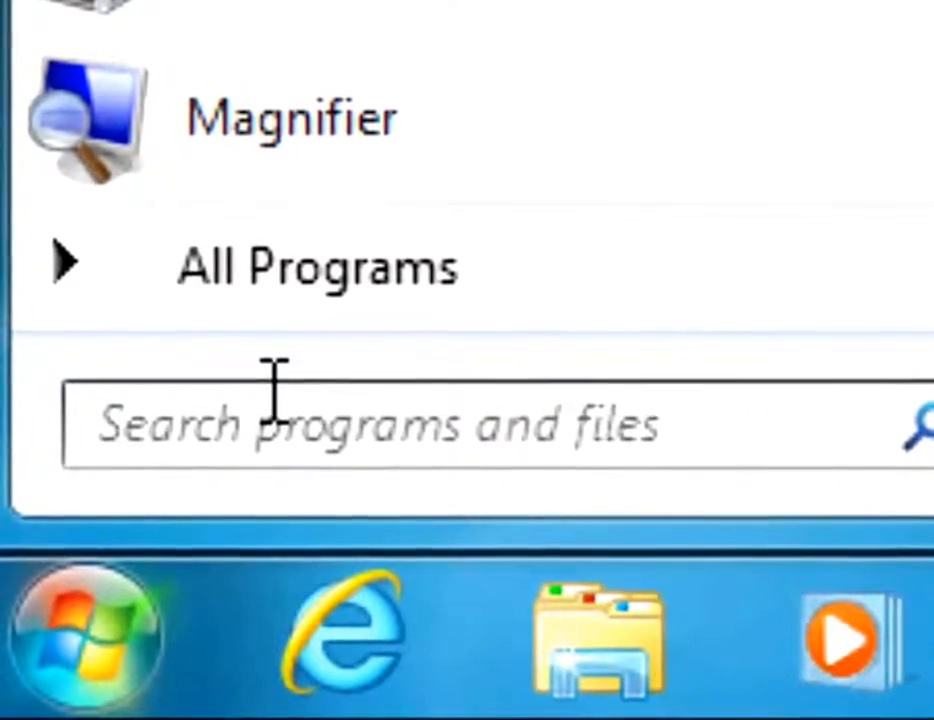
type("cmd")
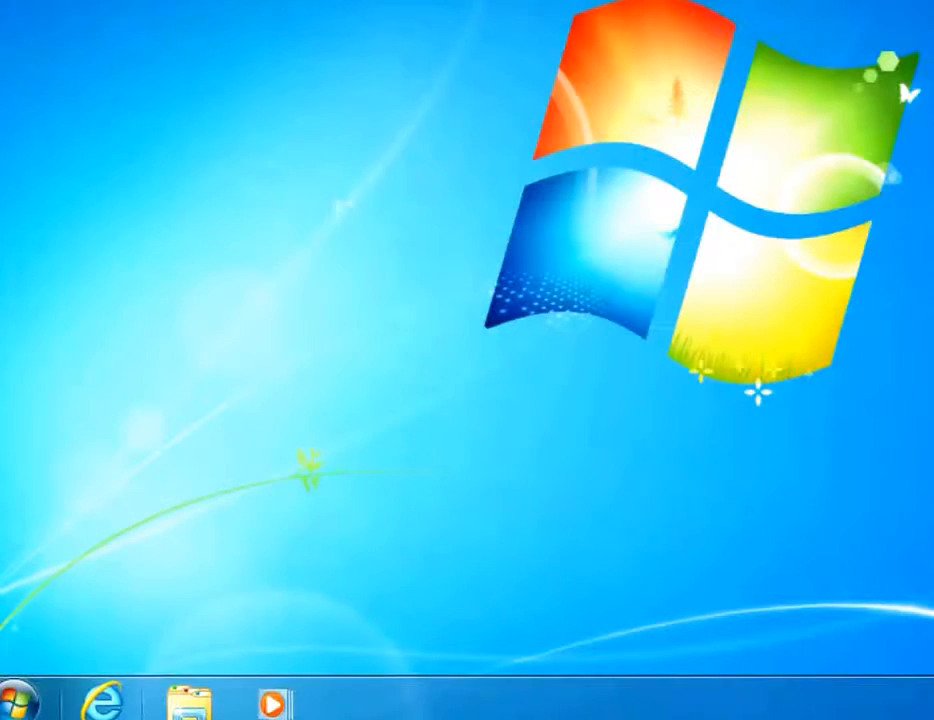
left_click(25, 702)
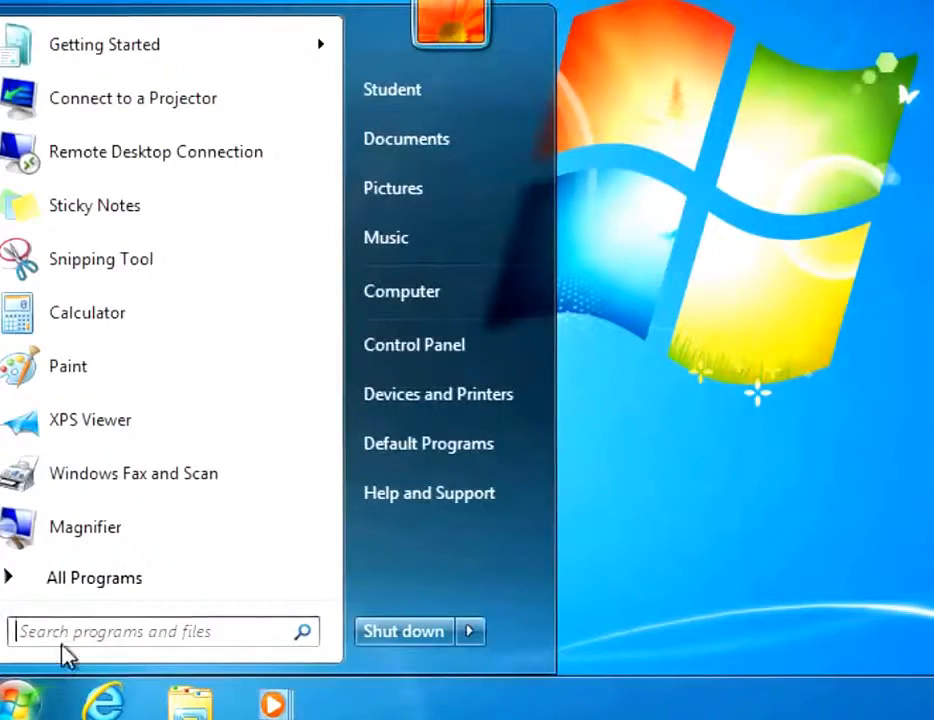
type("cmd")
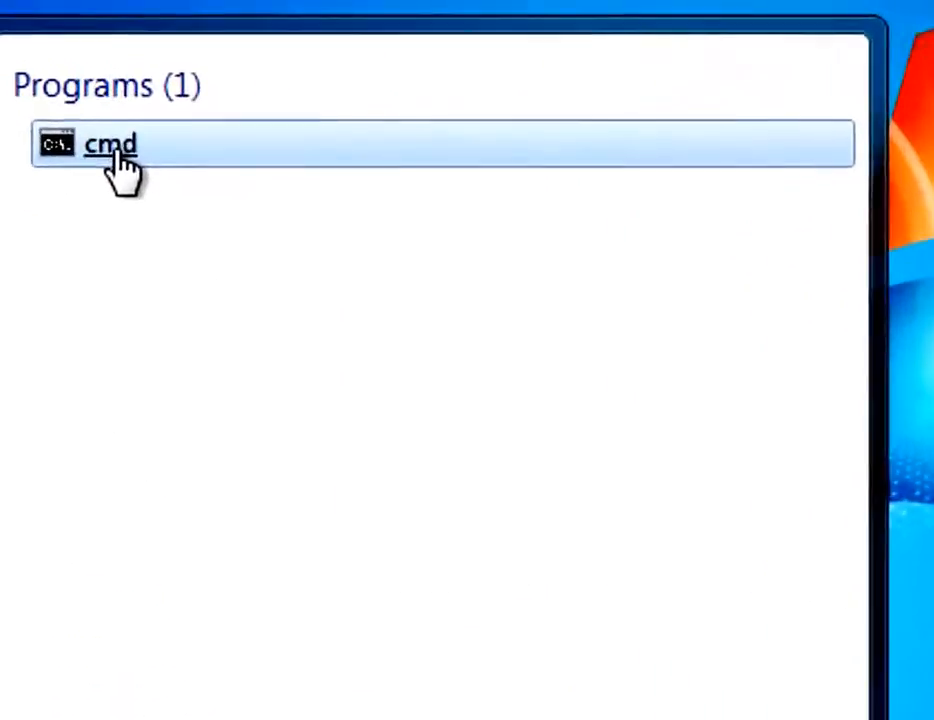
Run cmd as administrator and approve the User Account Control prompt.
right_click(120, 172)
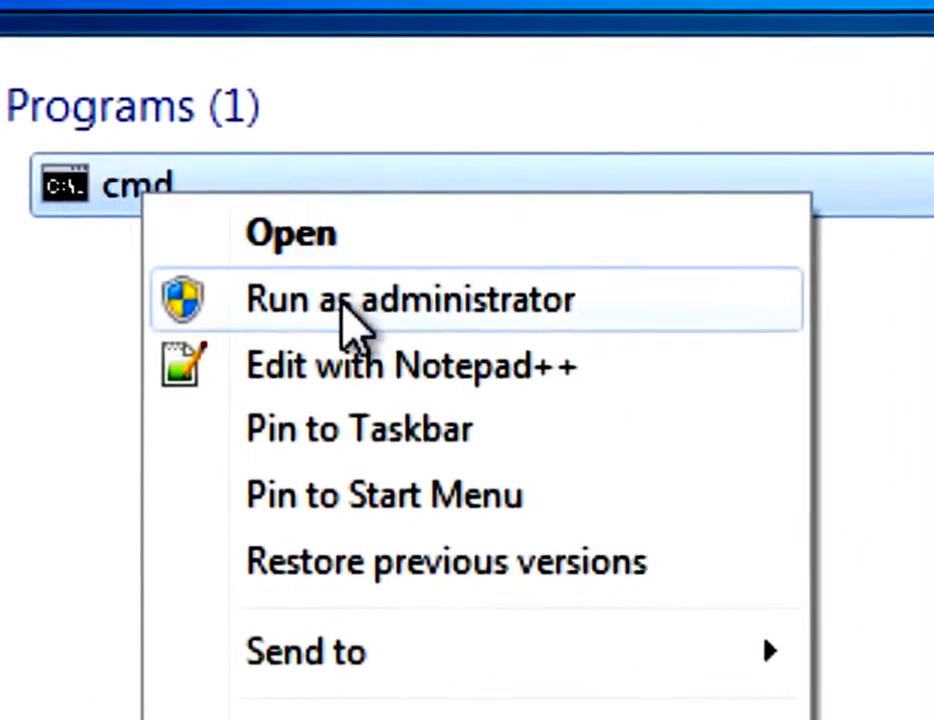
left_click(271, 252)
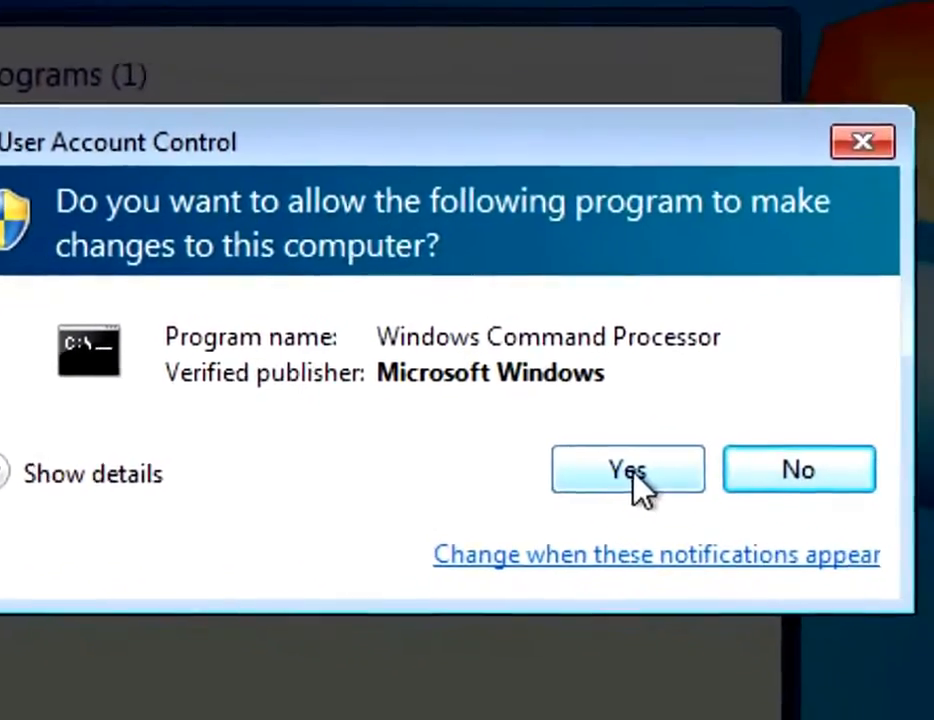
left_click(708, 510)
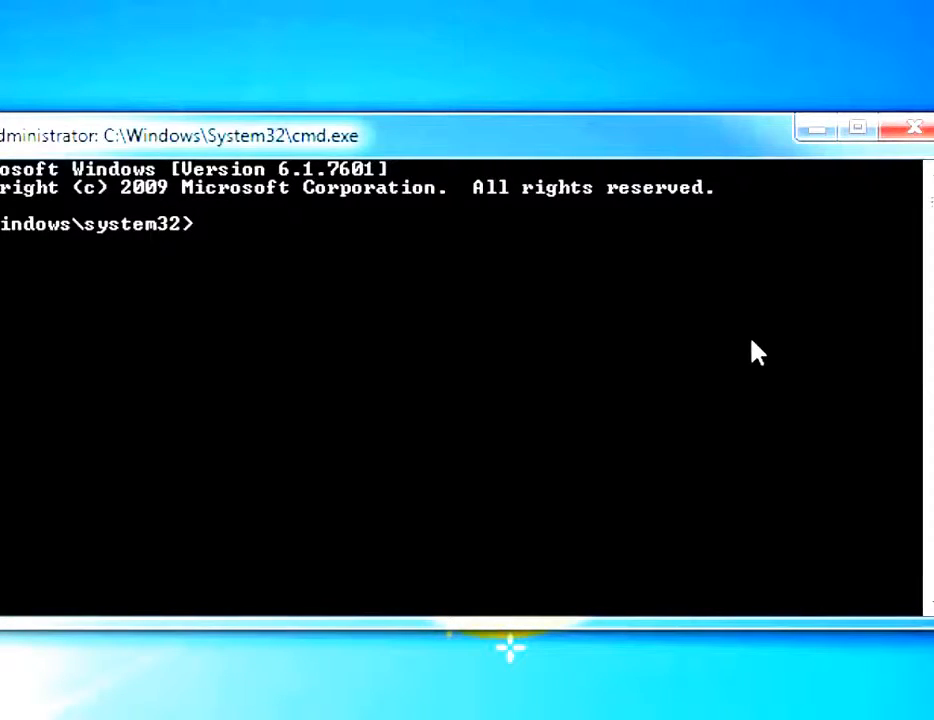
Run 'cd sysprep' then 'sysprep' to open the System Preparation Tool 3.14.
type("cd s")
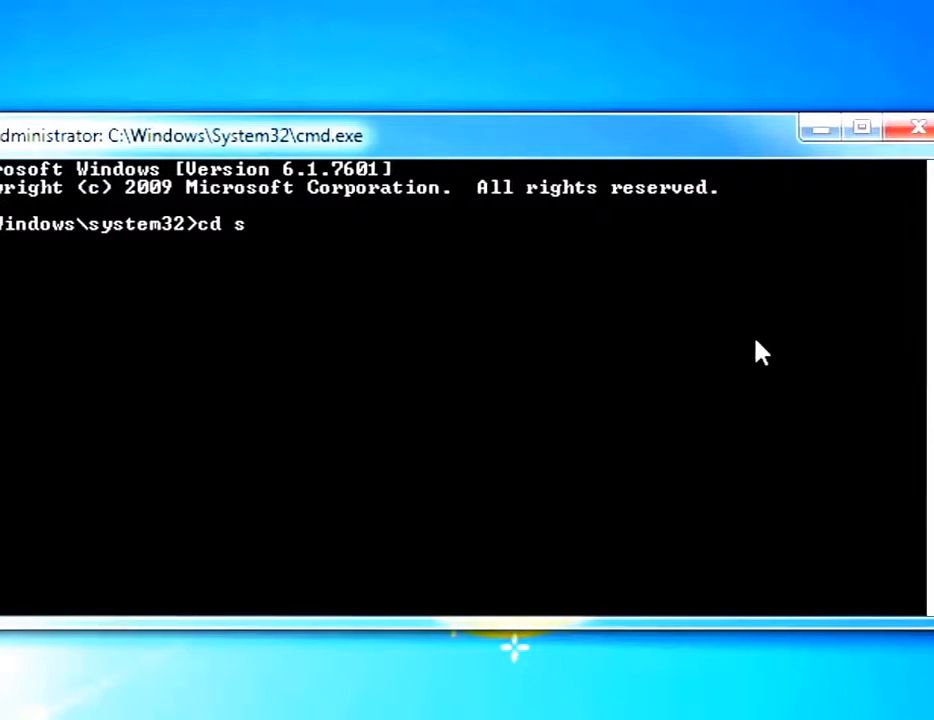
type("yspre")
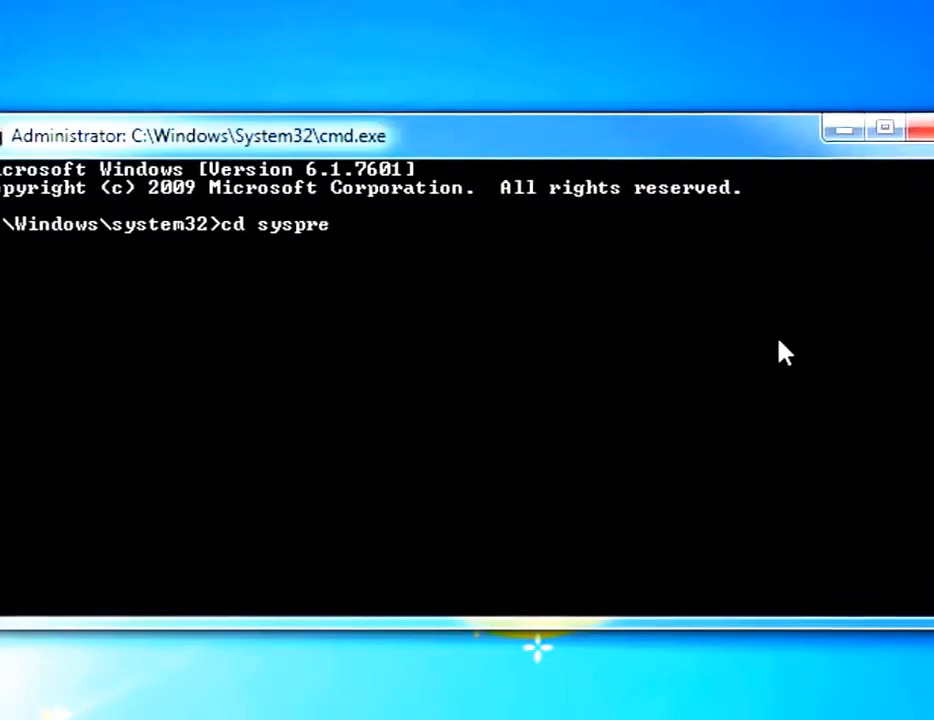
type("p")
key("Return")
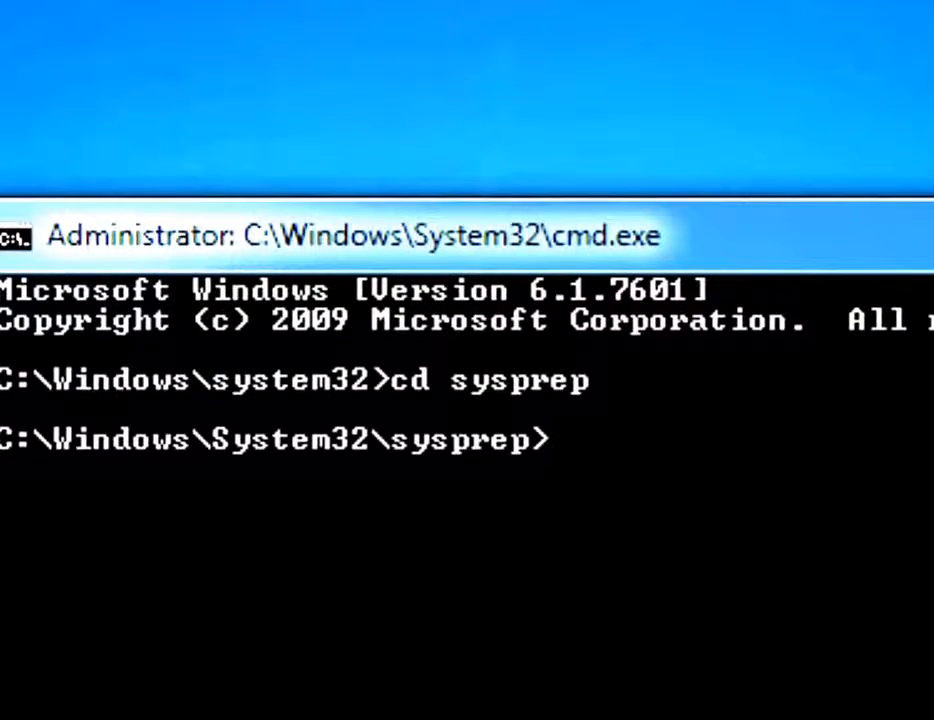
type("sysprep")
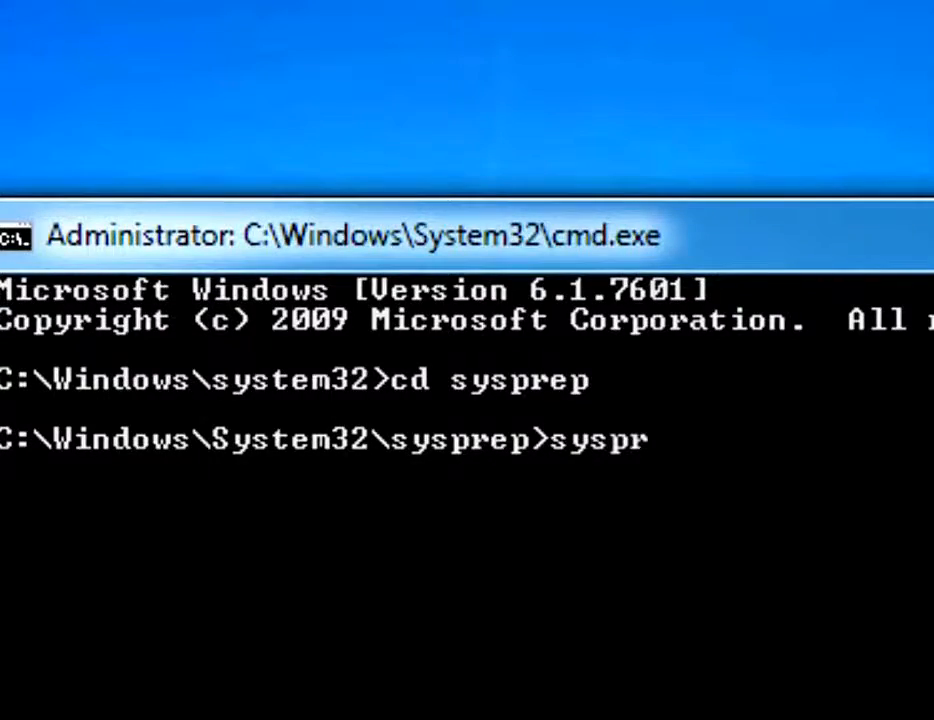
key("Return")
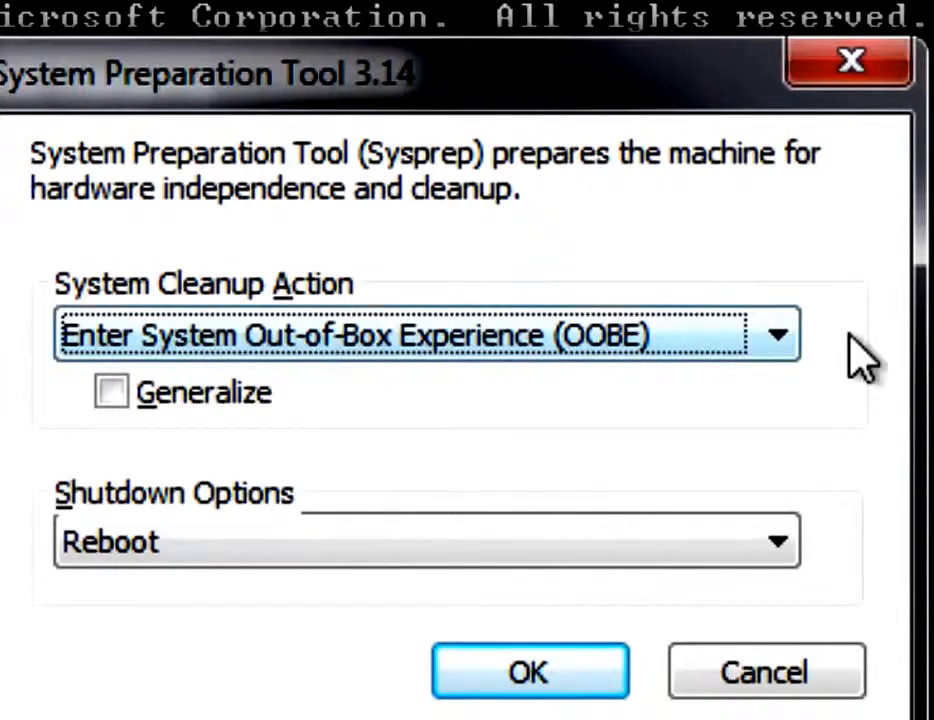
Run Sysprep with Enter System Audit Mode, Generalize ticked and Reboot afterwards.
left_click(786, 338)
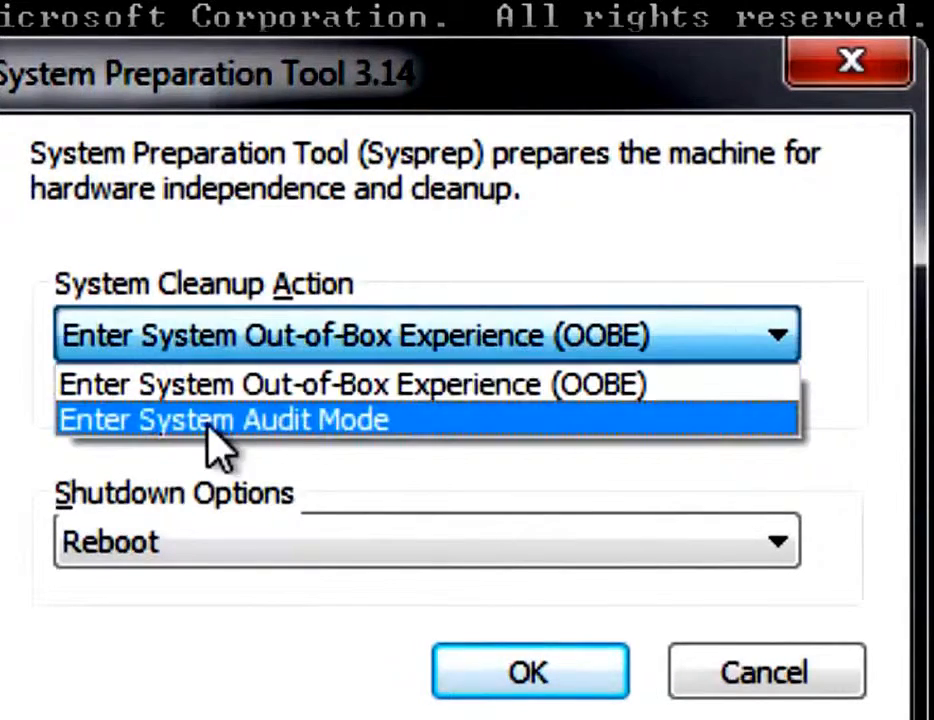
left_click(207, 440)
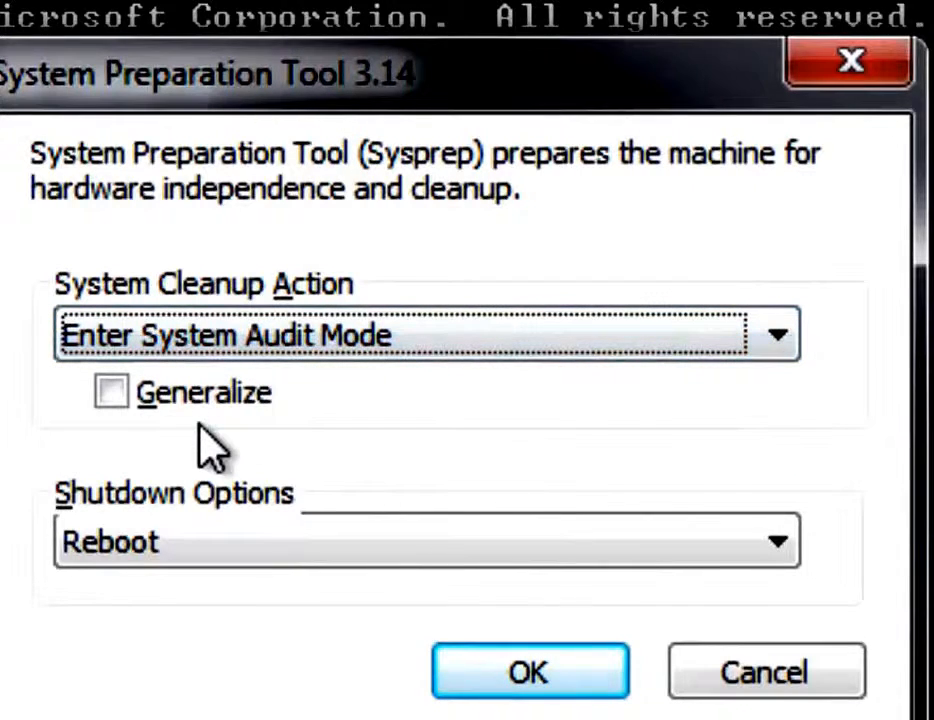
left_click(104, 400)
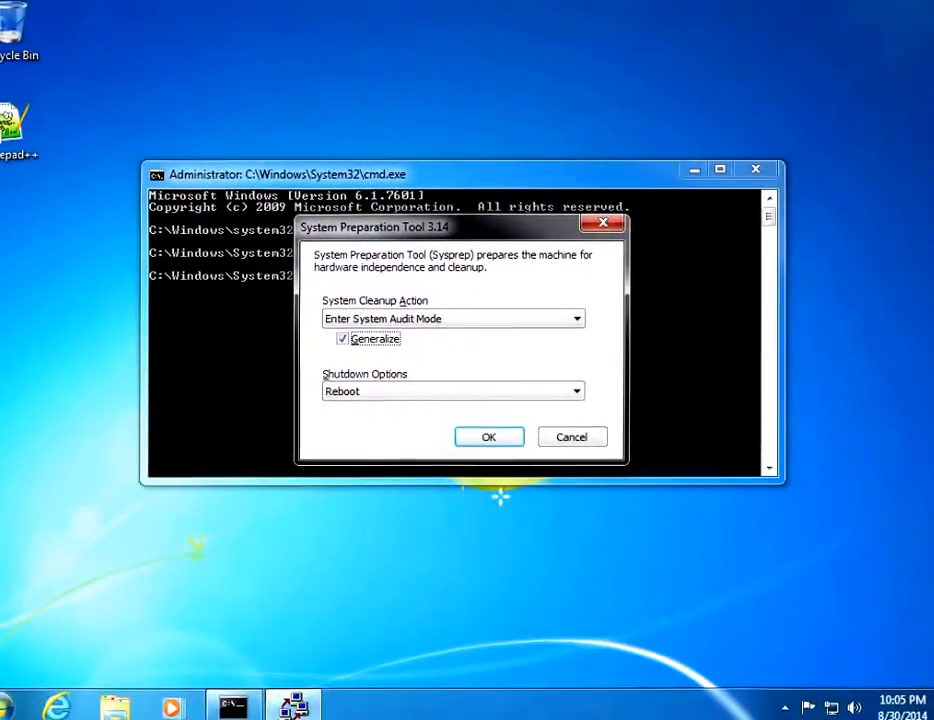
left_click(493, 440)
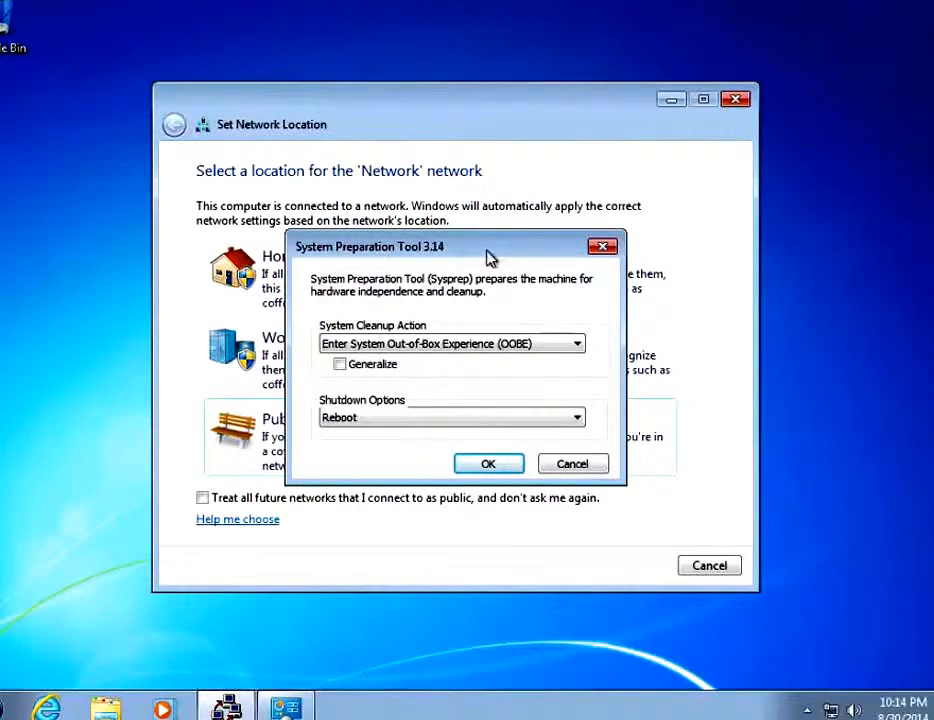
Move the Sysprep dialog aside and set the network location to Work.
left_click_drag(447, 258, 767, 453)
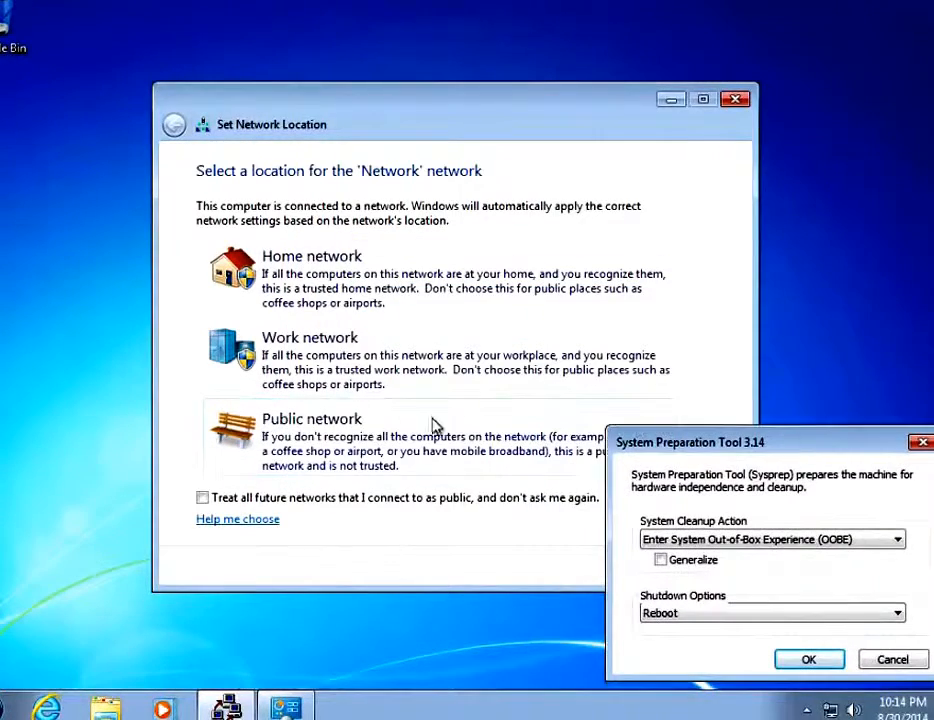
left_click(357, 372)
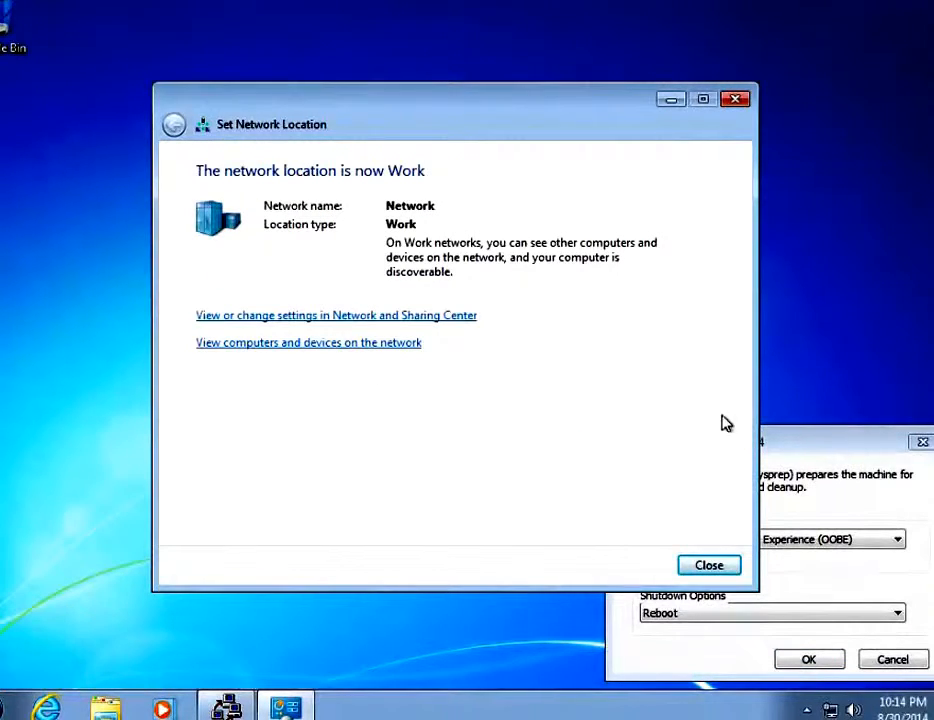
left_click(706, 568)
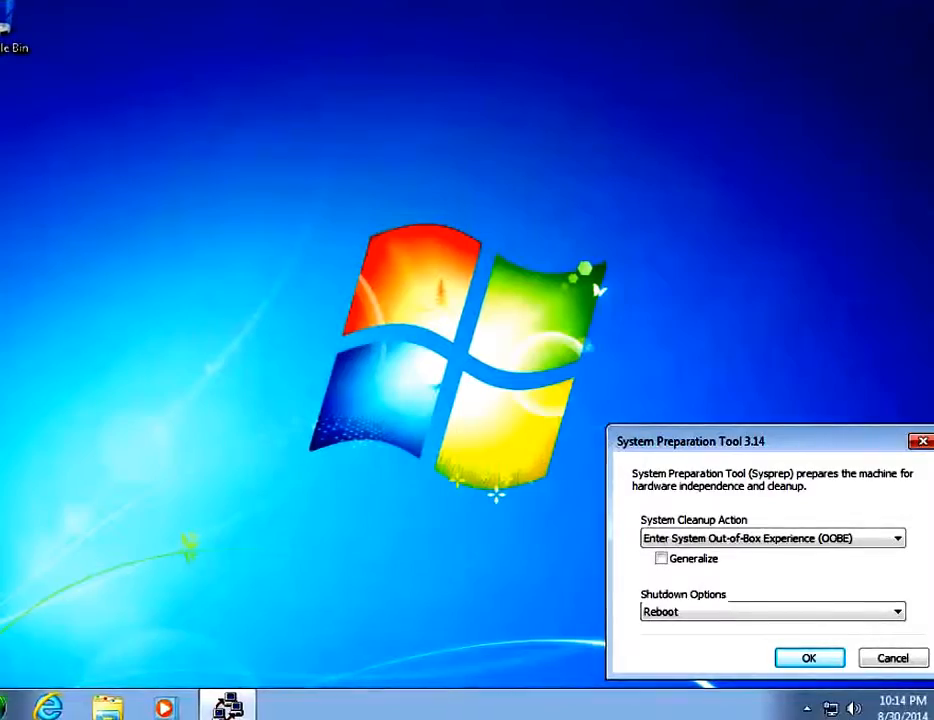
Delete the Student user account and its files through Control Panel's User Accounts.
left_click(6, 706)
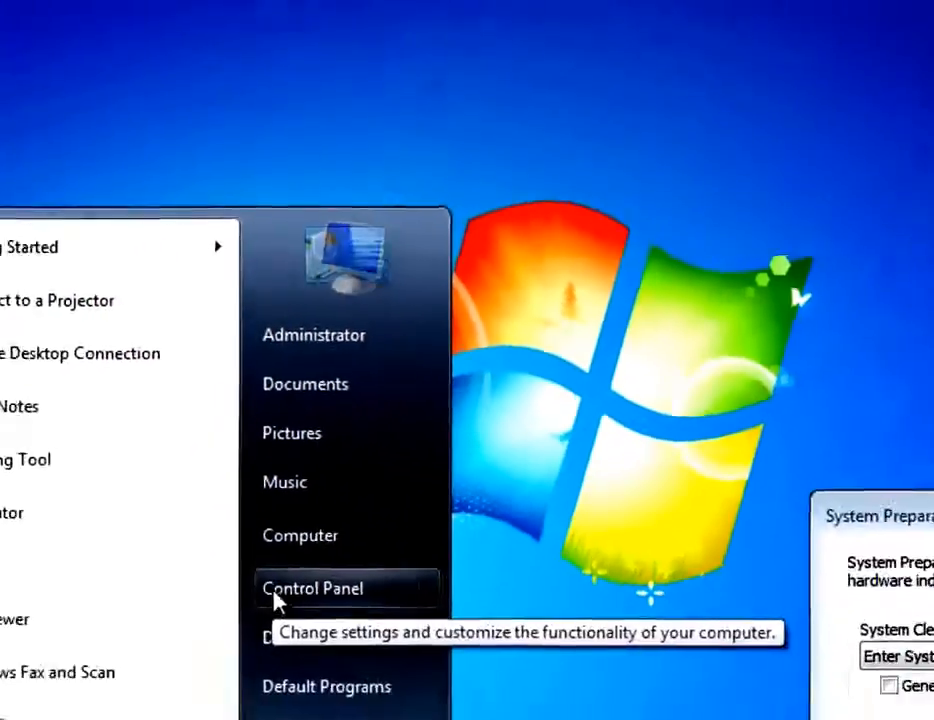
left_click(274, 590)
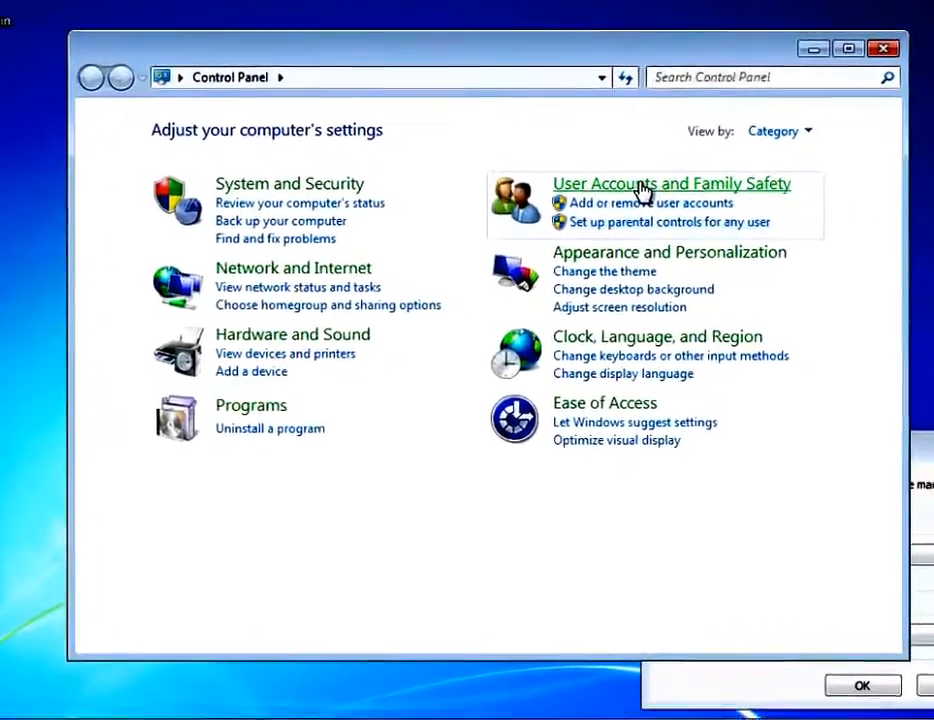
left_click(659, 206)
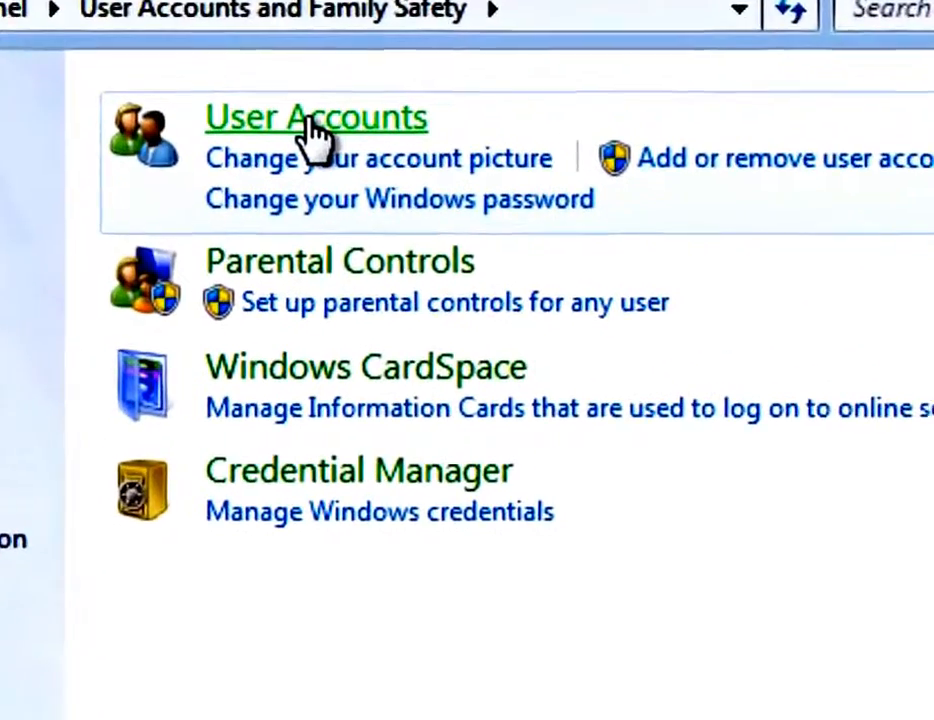
left_click(340, 148)
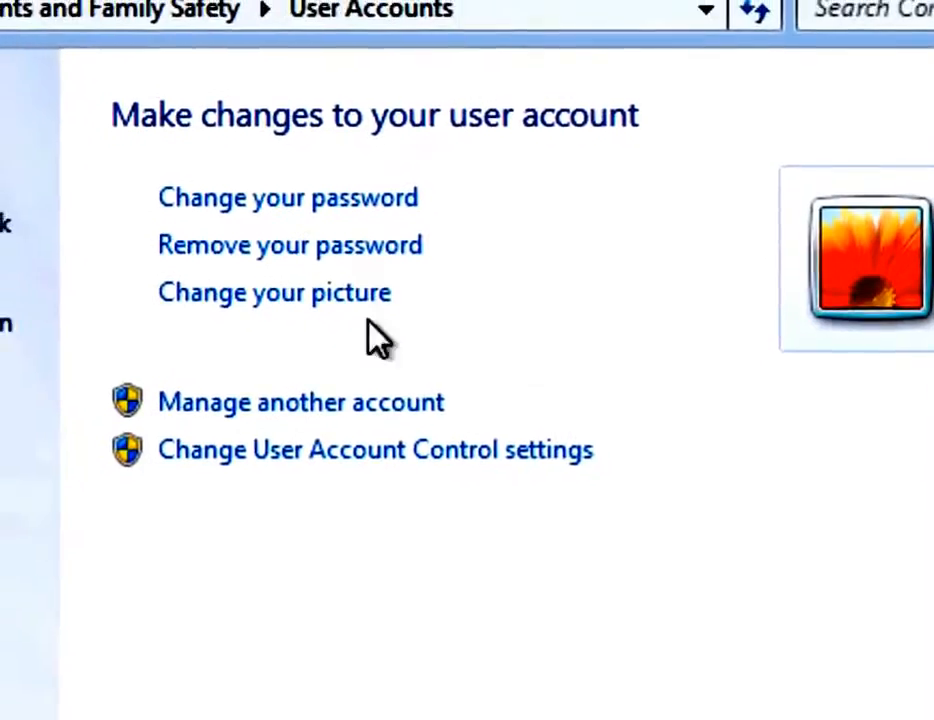
left_click(291, 407)
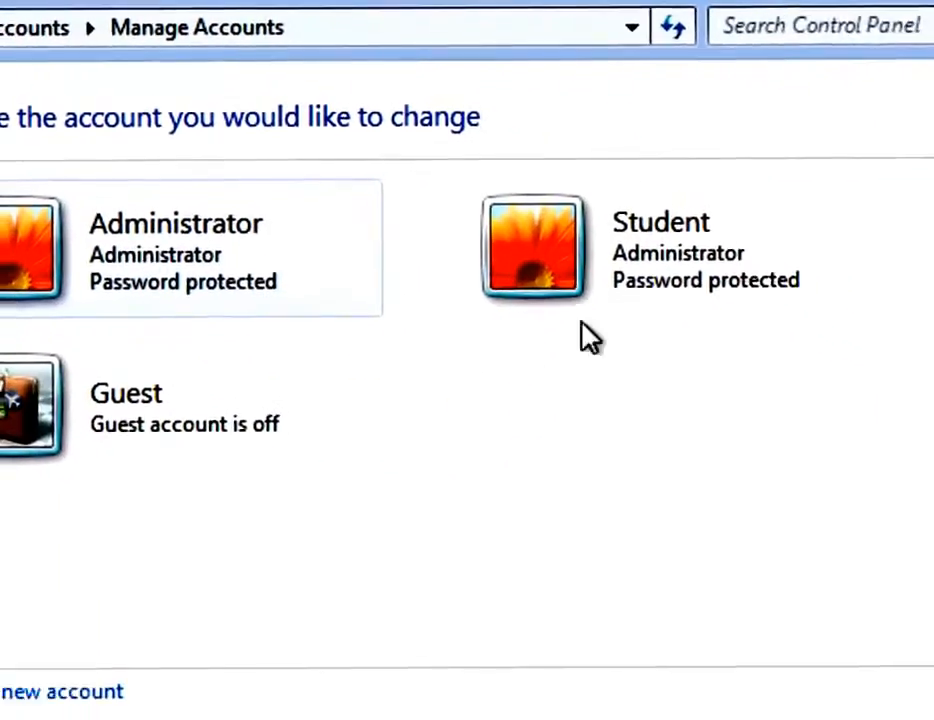
left_click(770, 240)
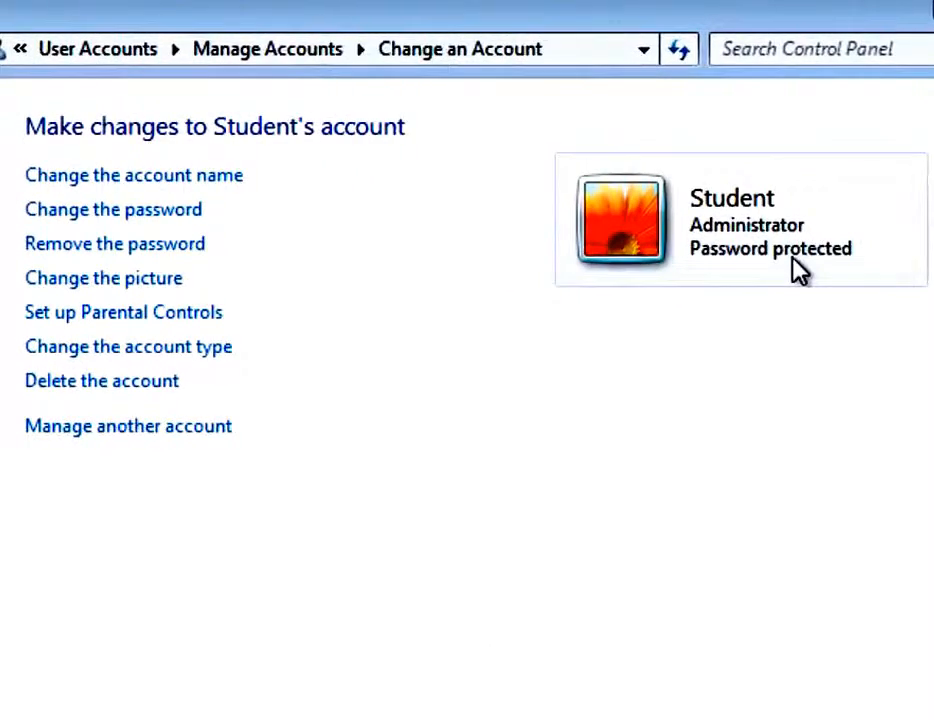
left_click(84, 398)
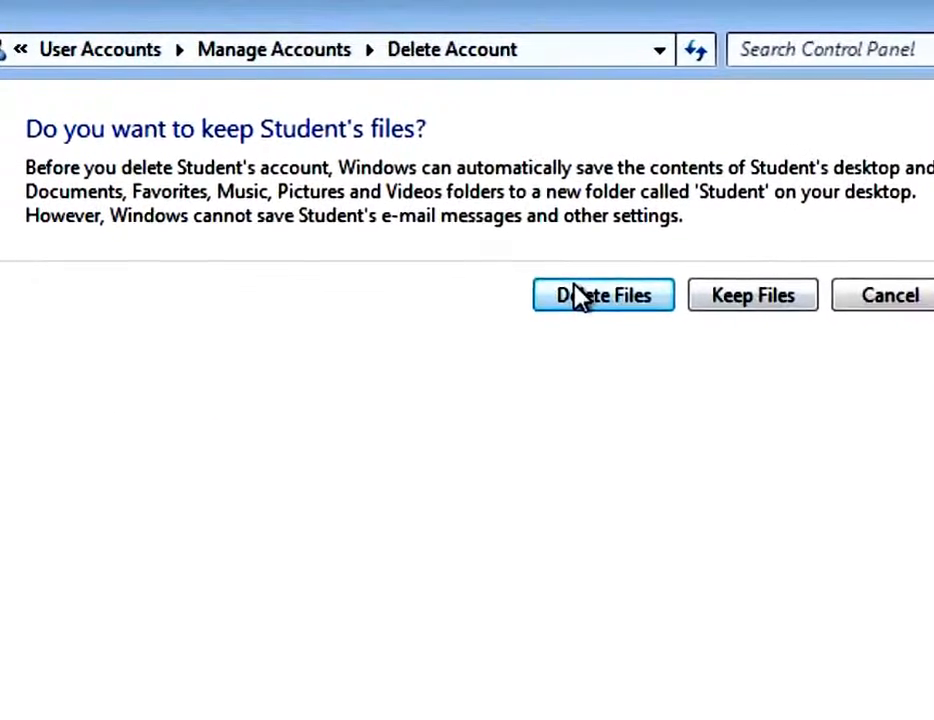
left_click(570, 293)
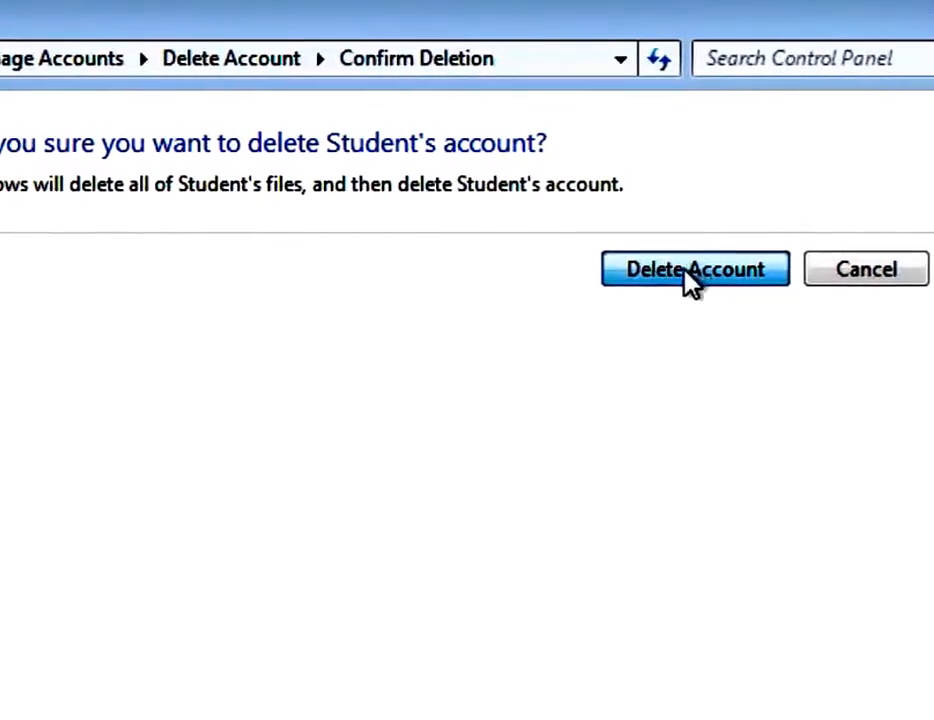
left_click(690, 275)
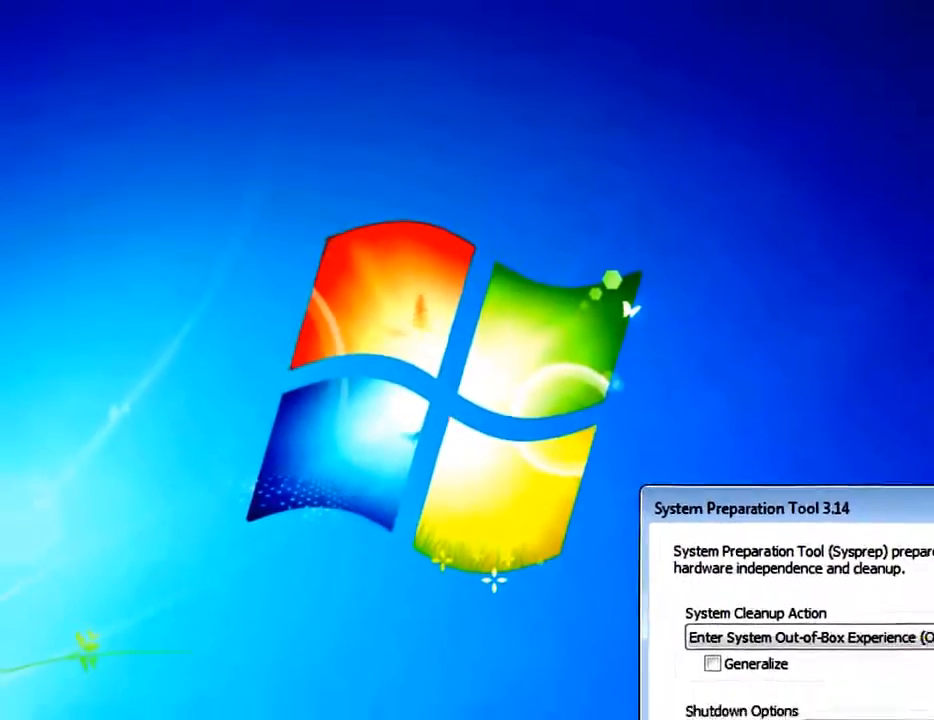
Pin Notepad++ to the taskbar from the All Programs Notepad++ folder.
left_click(2, 710)
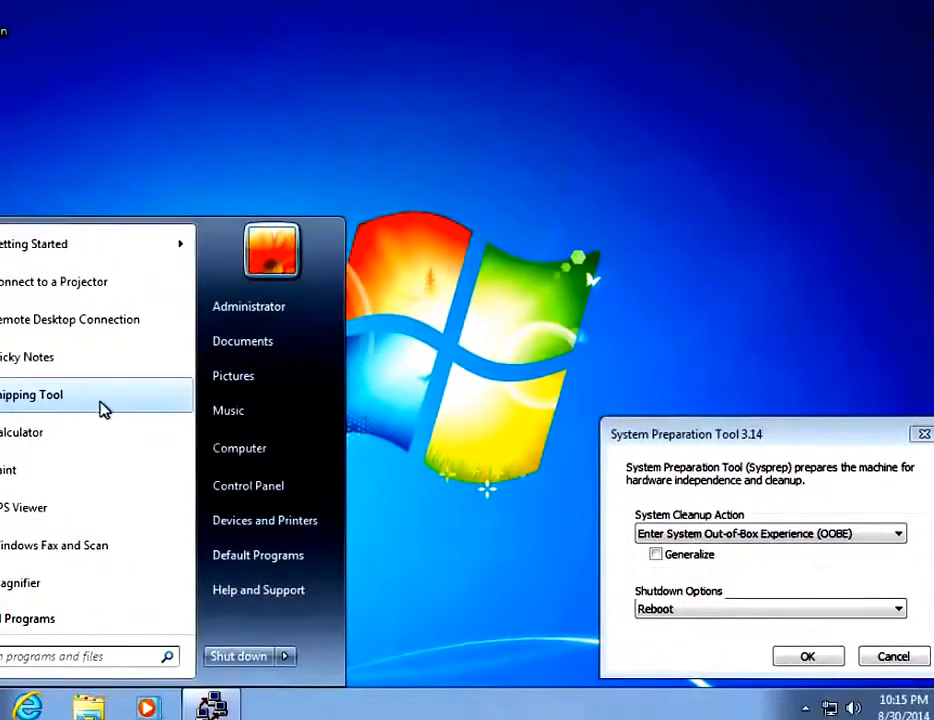
left_click(5, 620)
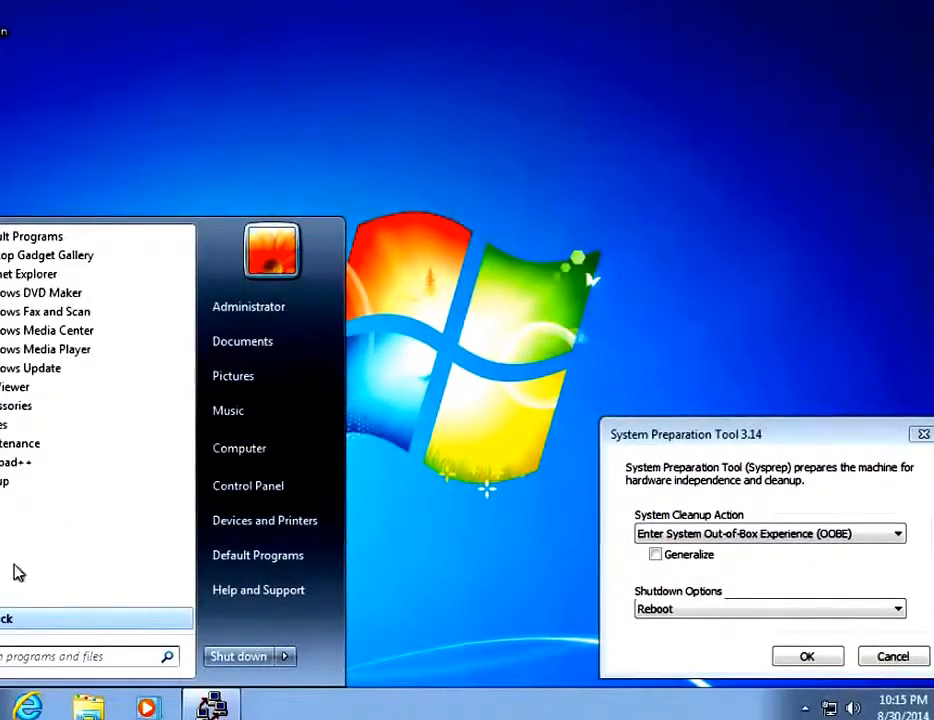
left_click(10, 463)
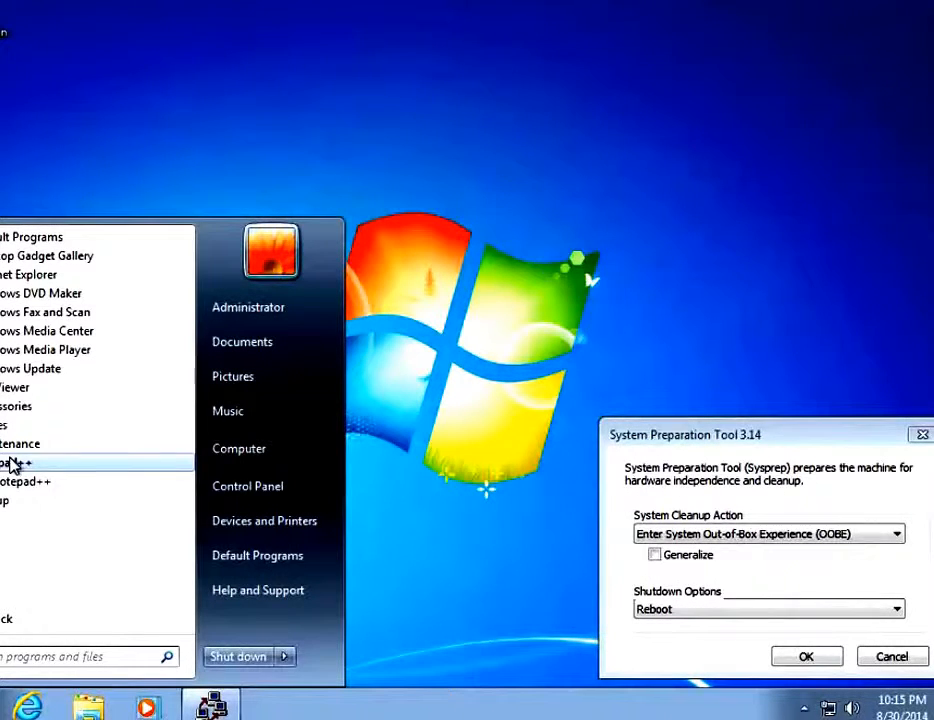
right_click(22, 488)
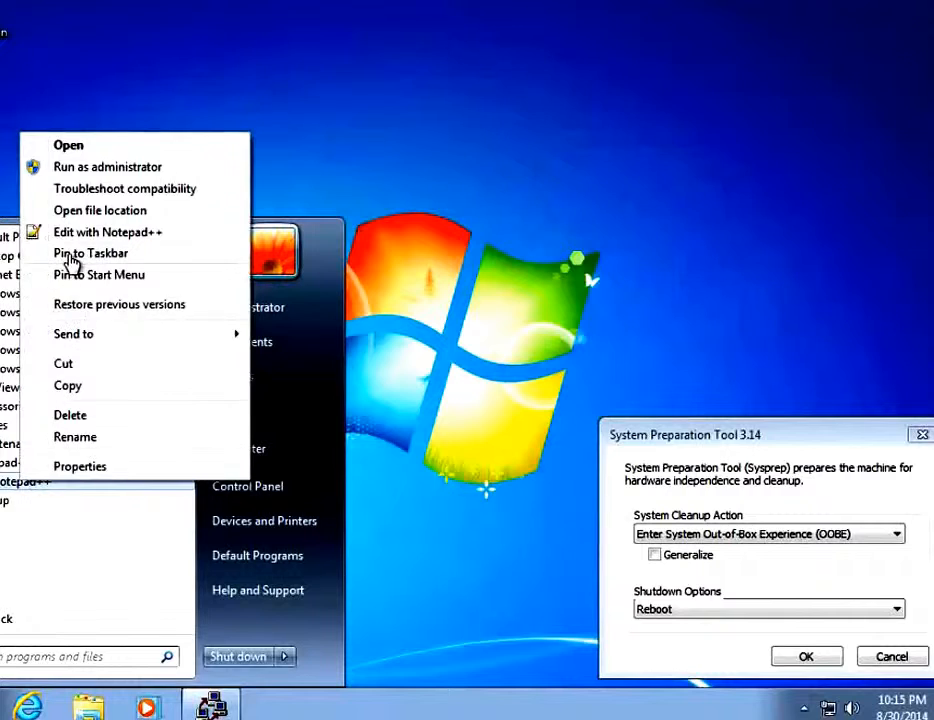
left_click(70, 254)
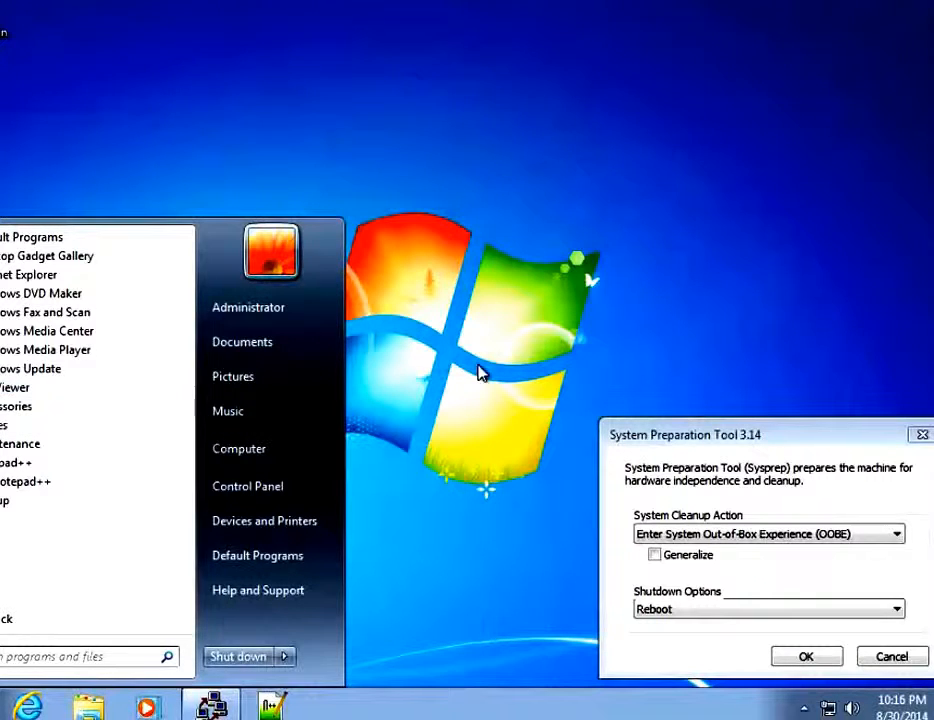
left_click(478, 372)
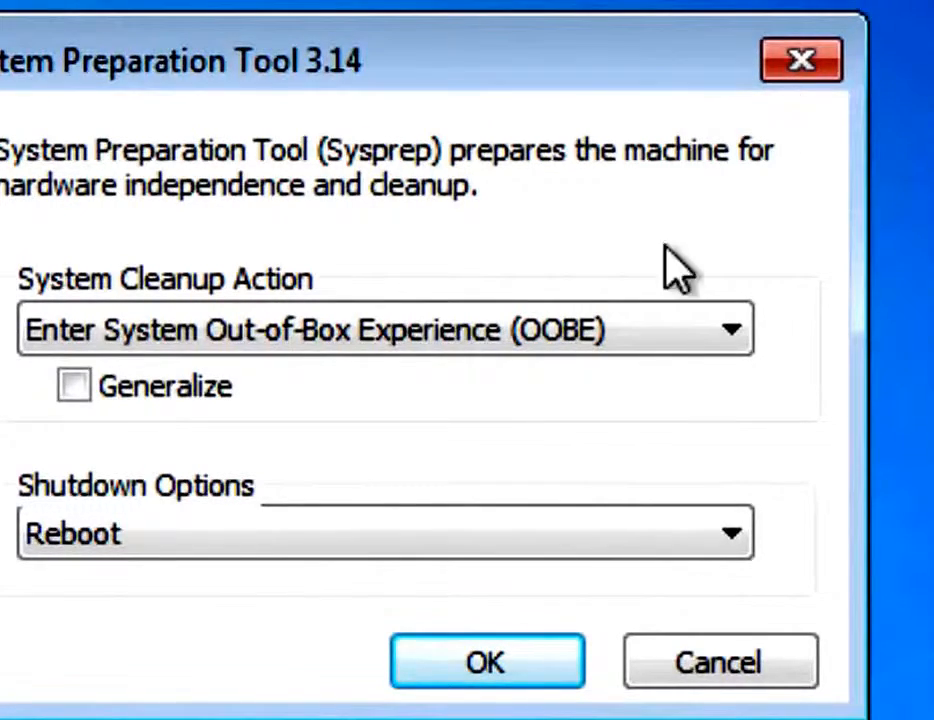
Run Sysprep with OOBE, Generalize ticked and Shutdown as the shutdown option.
left_click(731, 332)
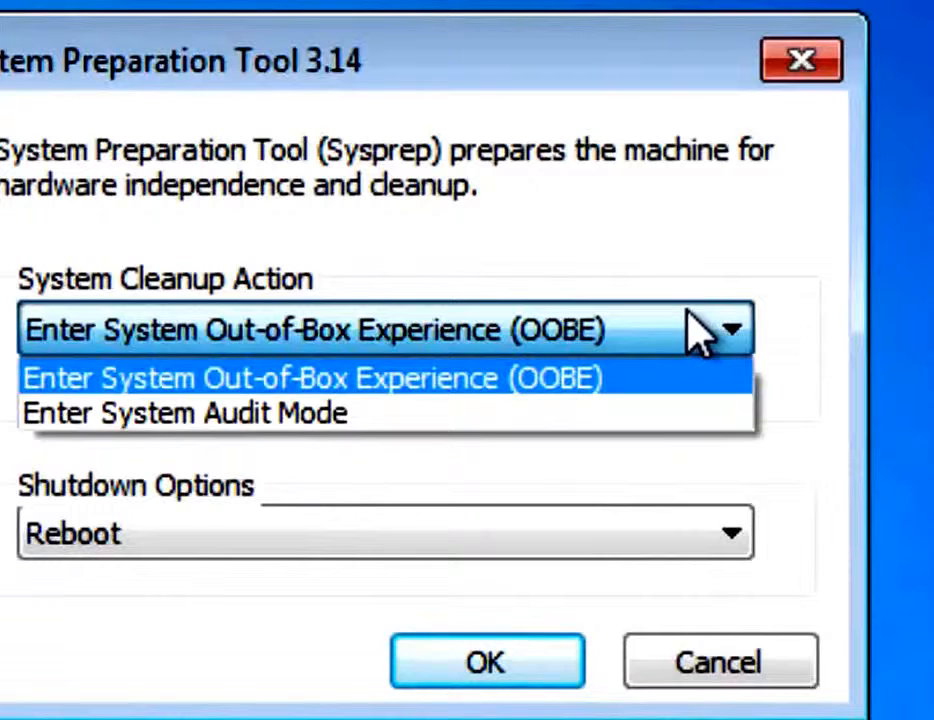
left_click(687, 312)
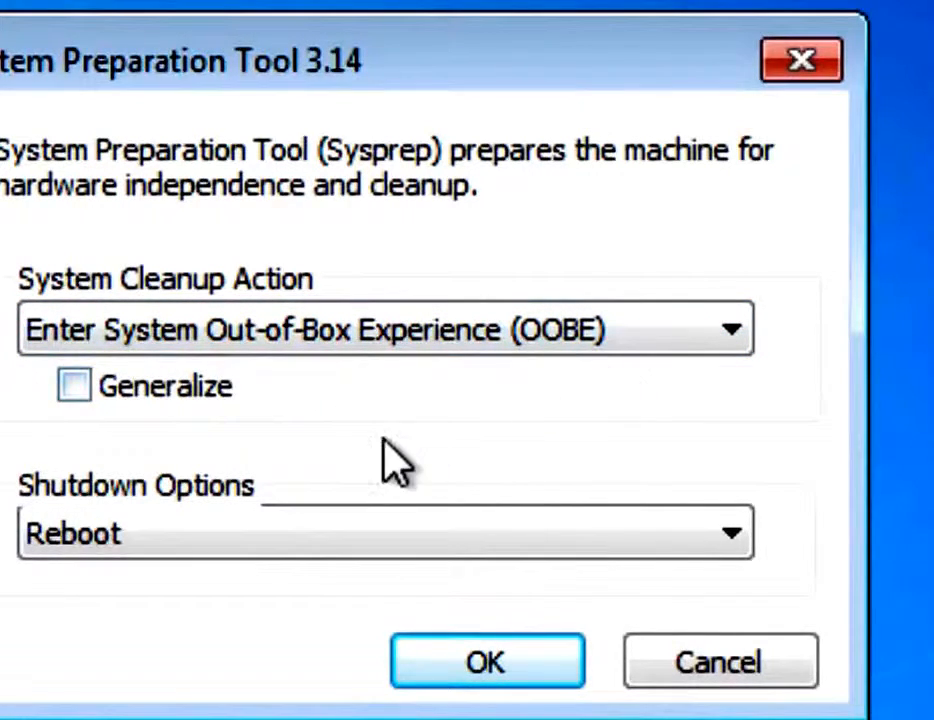
left_click(75, 384)
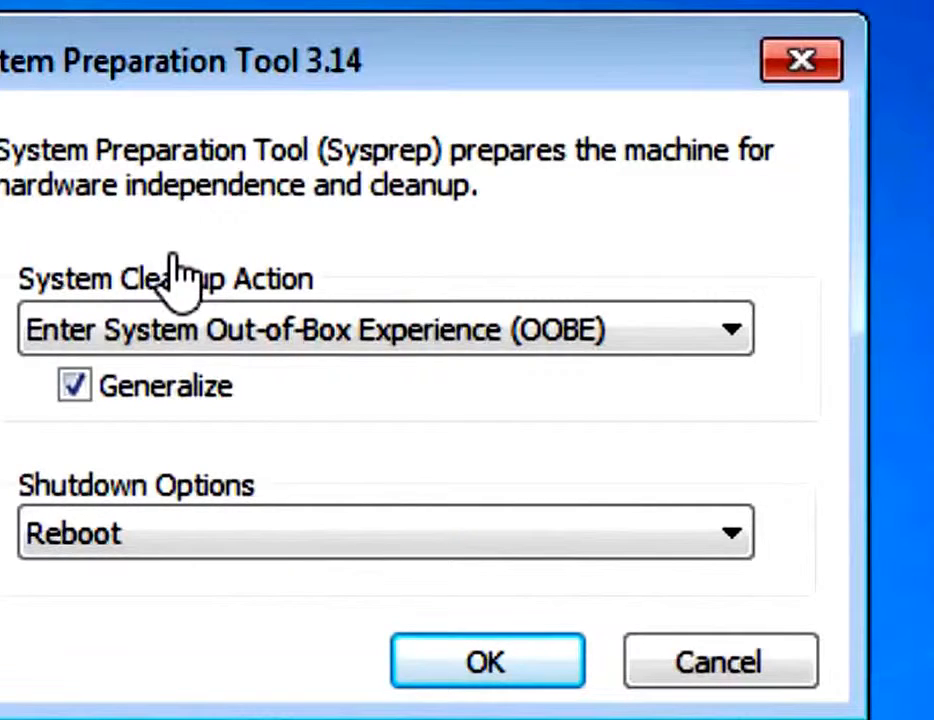
left_click(194, 548)
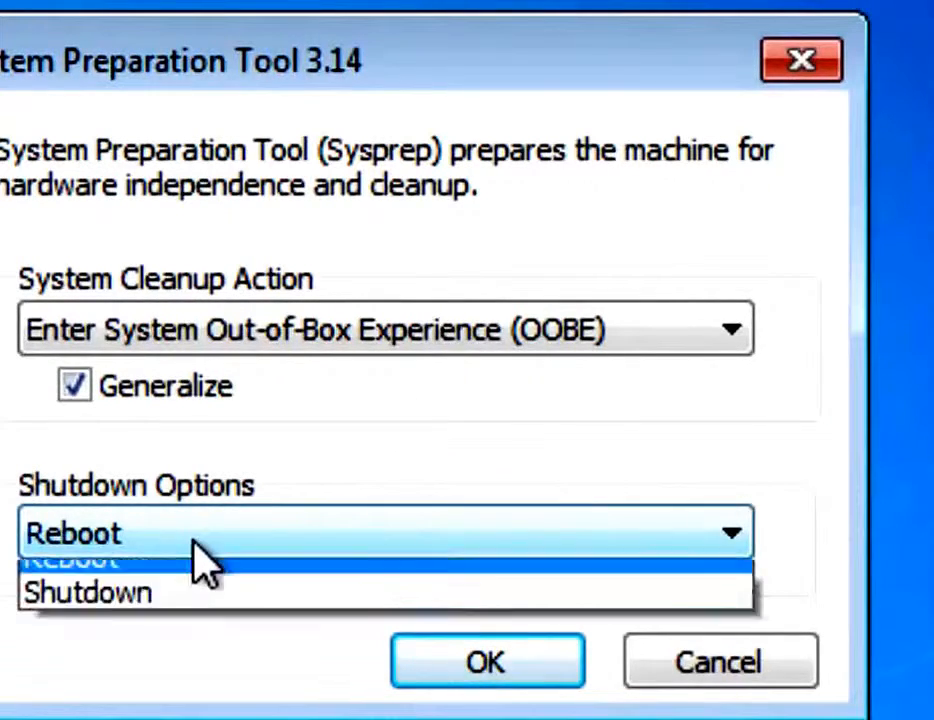
left_click(184, 655)
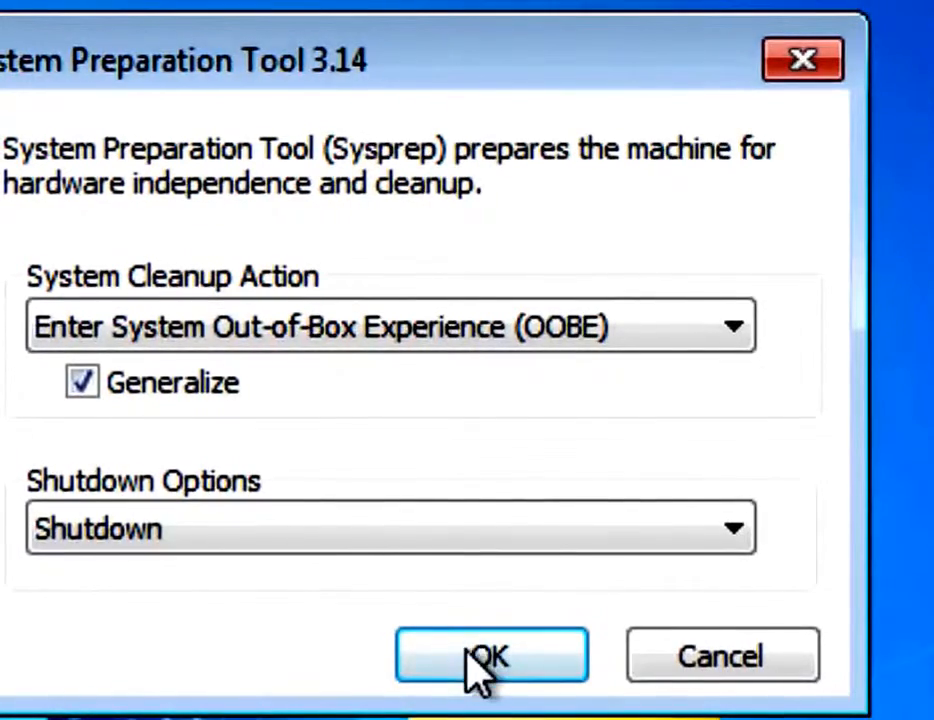
left_click(482, 660)
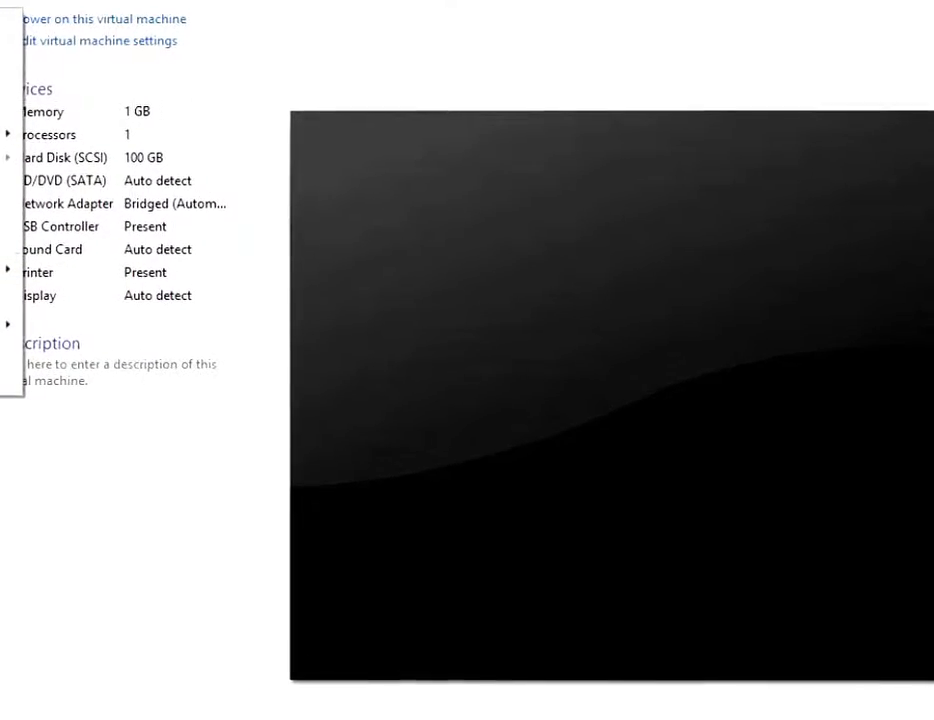
Rename the Windows 7 VM in the Library to TEMPLATE_Win7-Ent1 and select it.
left_click(3, 95)
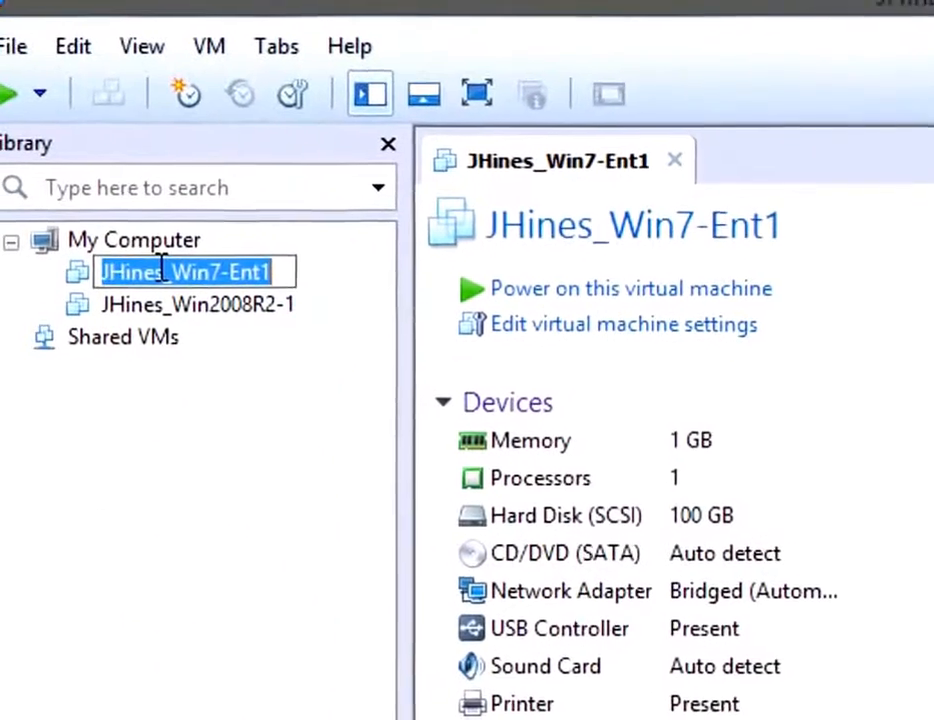
left_click(162, 268)
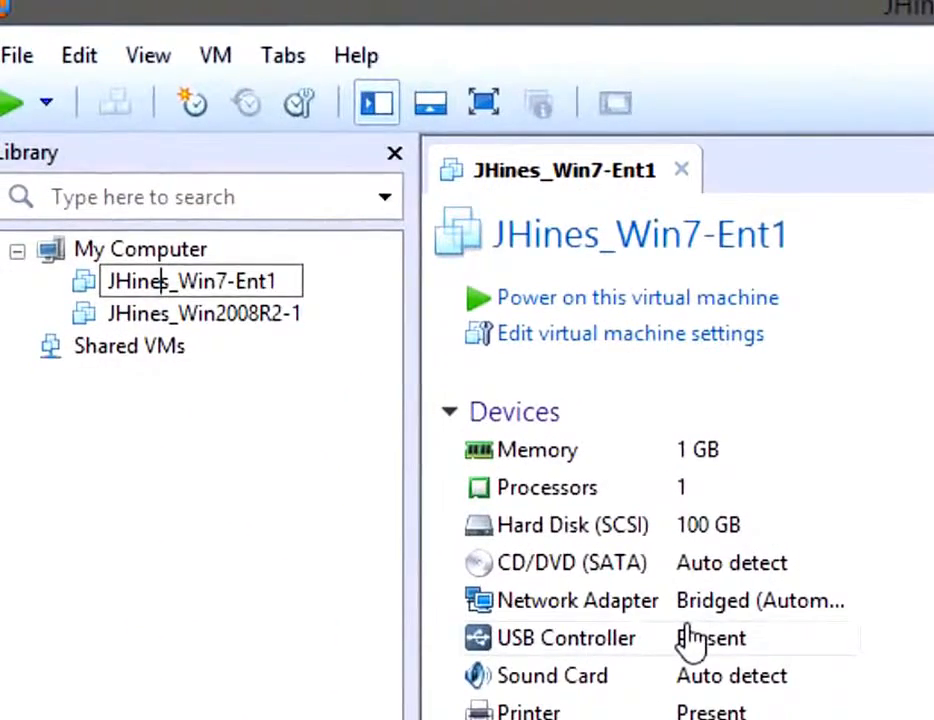
key("BackSpace")
key("BackSpace")
key("BackSpace")
key("BackSpace")
key("BackSpace")
key("BackSpace")
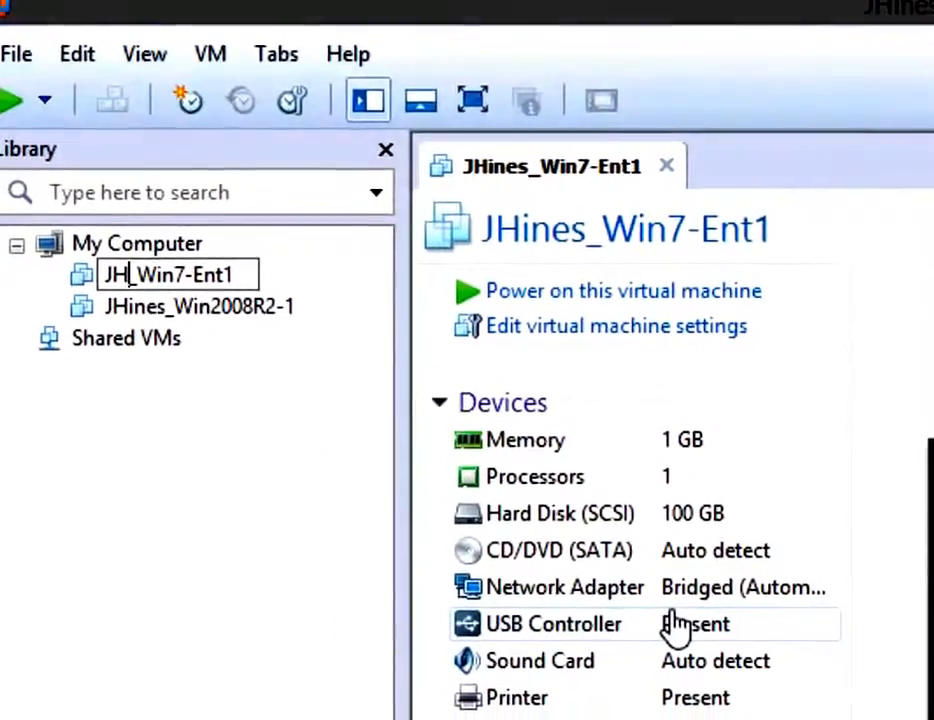
type("TE")
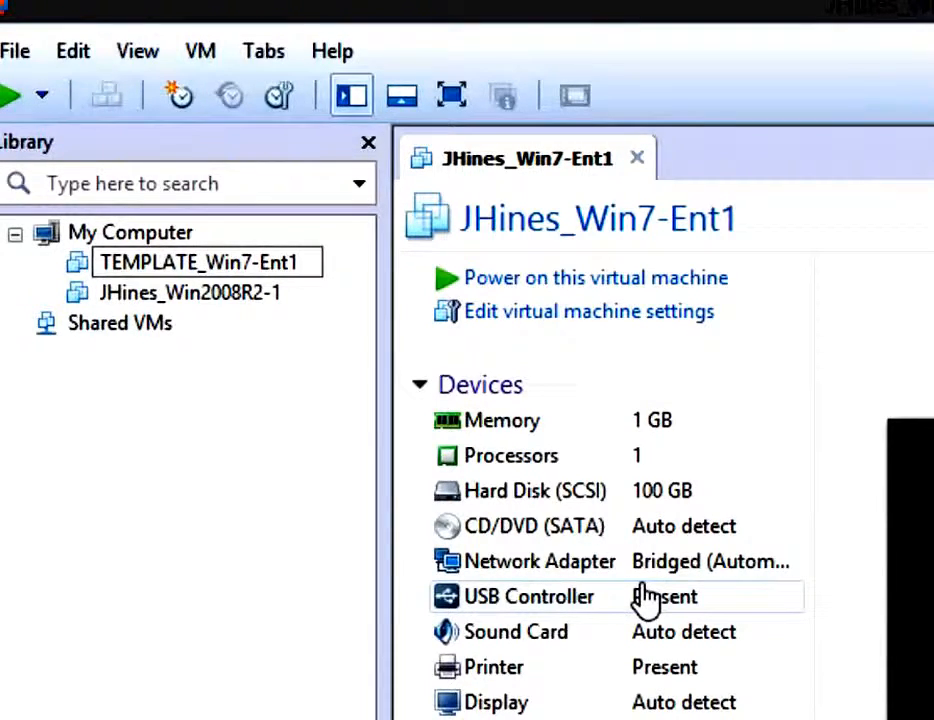
type("MPLATE")
key("Return")
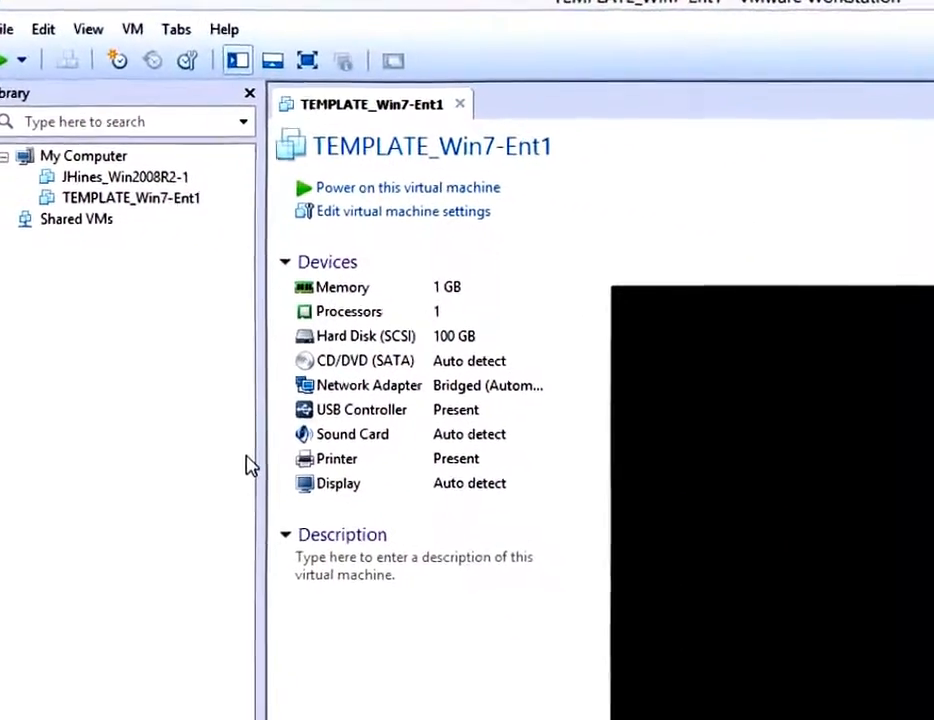
left_click(100, 197)
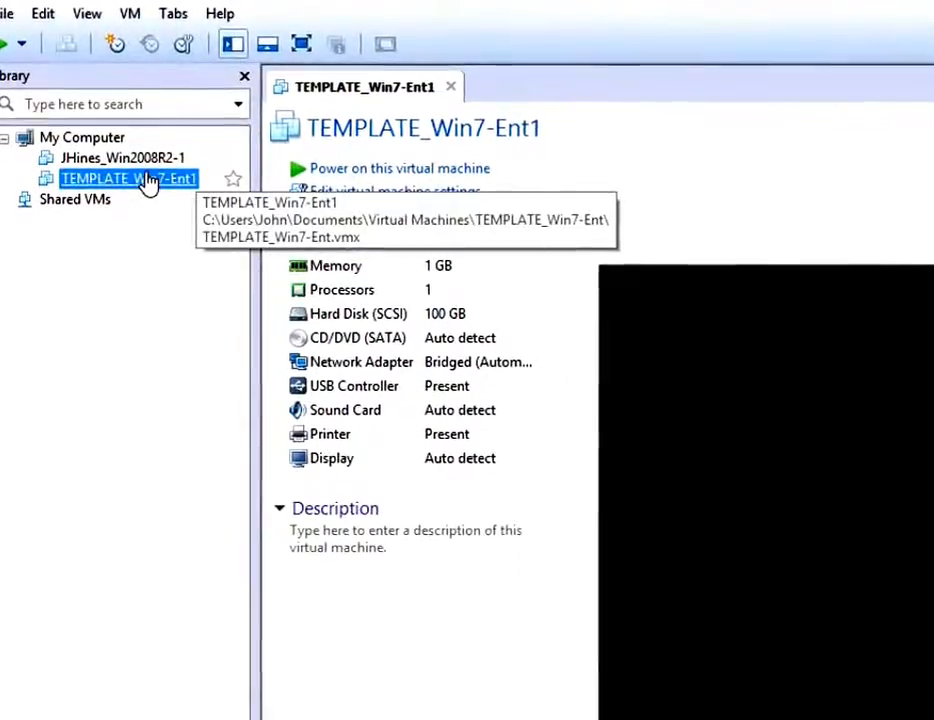
Take a snapshot of TEMPLATE_Win7-Ent1 named 'Template - Windows 7 Enterprise'.
right_click(147, 182)
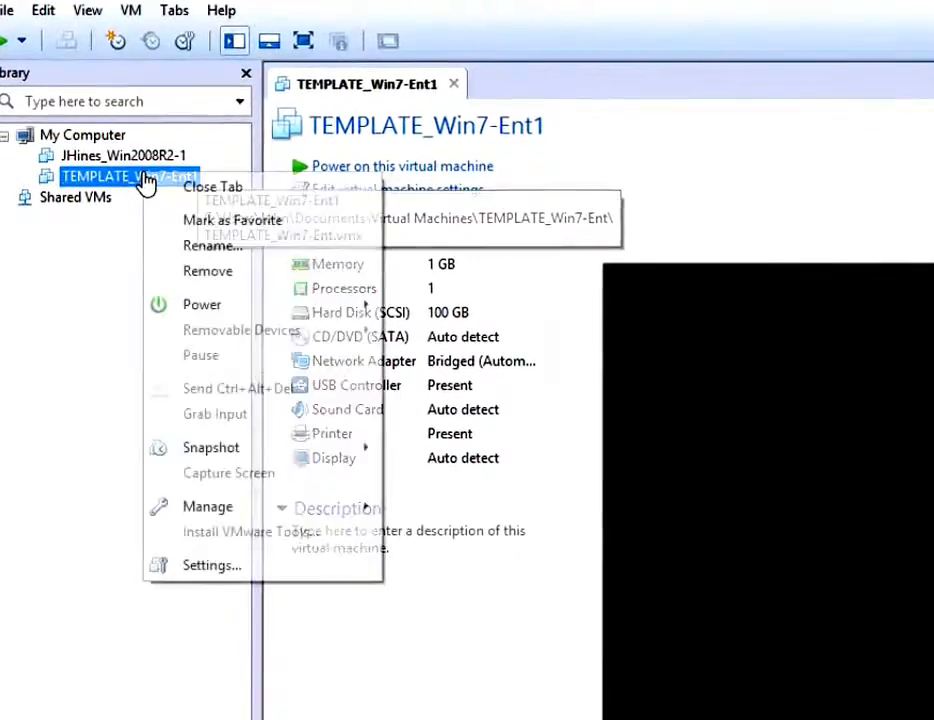
mouse_move(330, 455)
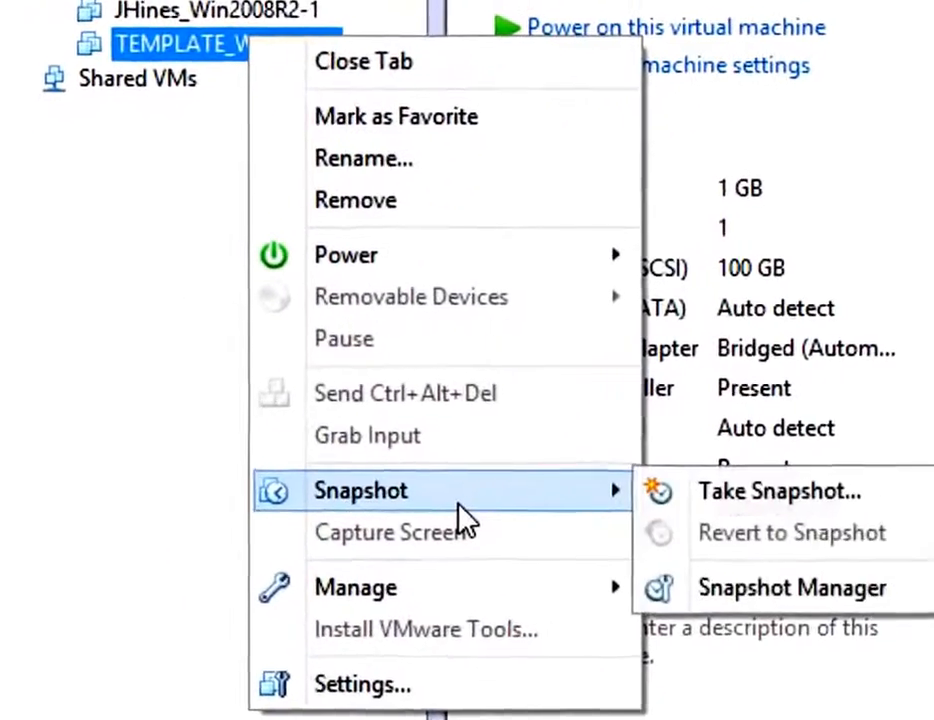
left_click(845, 505)
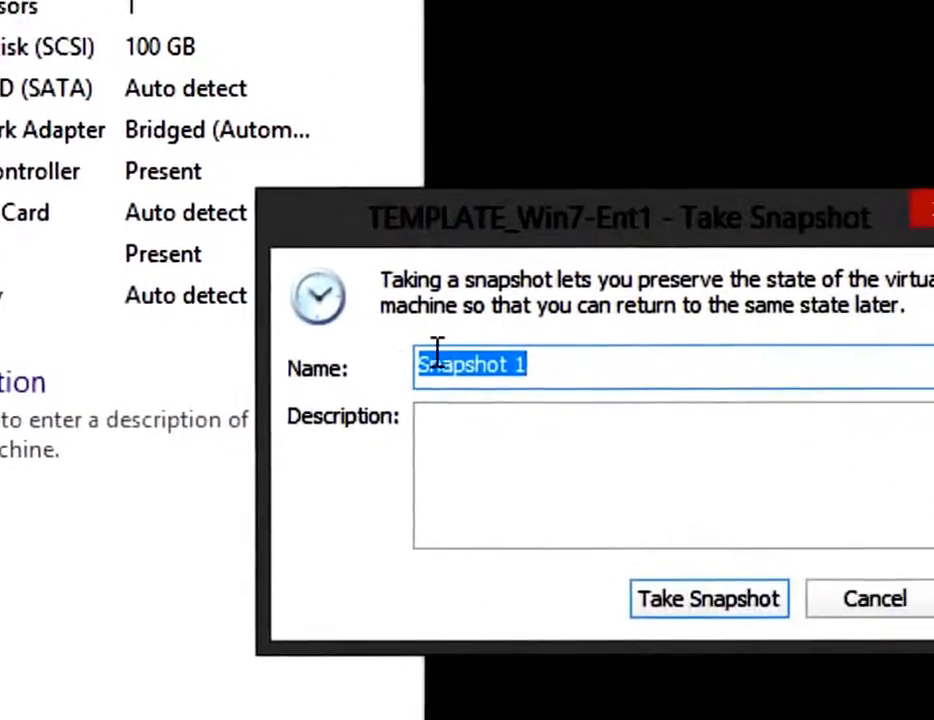
left_click(824, 153)
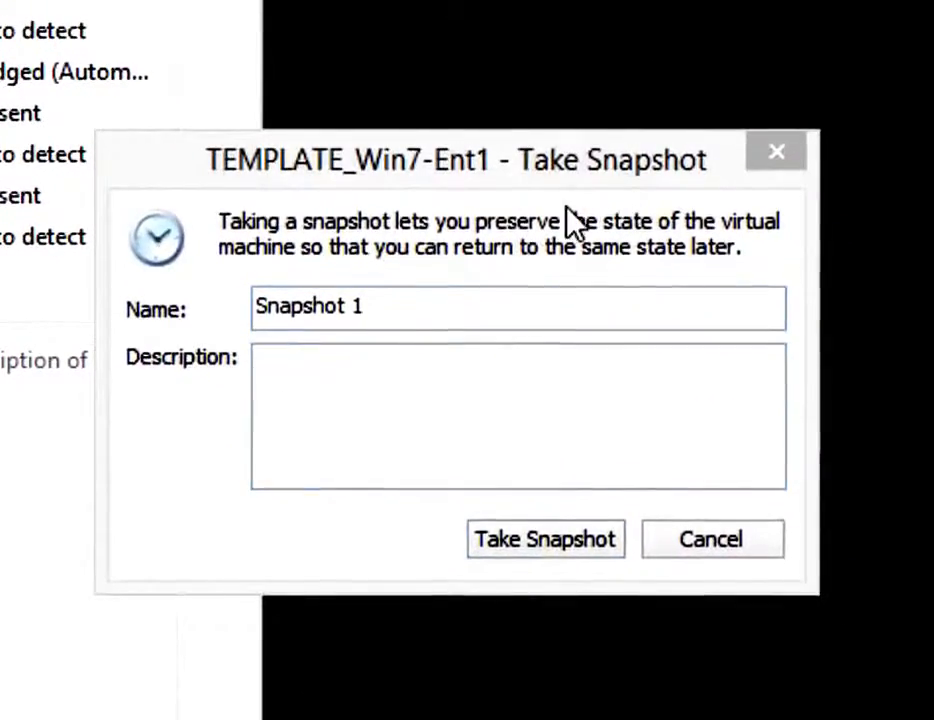
left_click(154, 300)
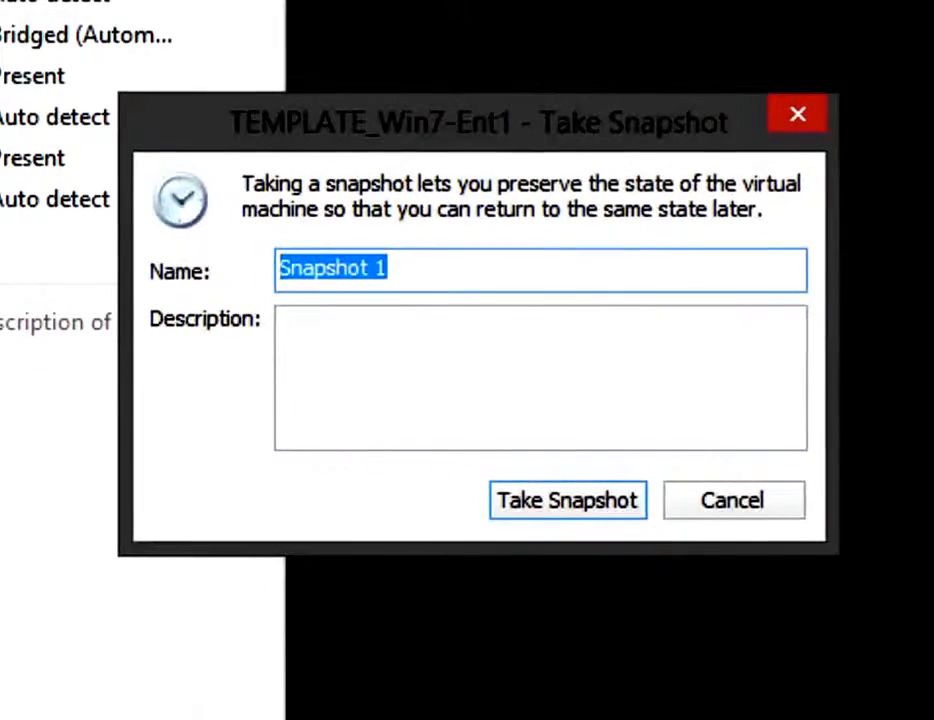
type("Template")
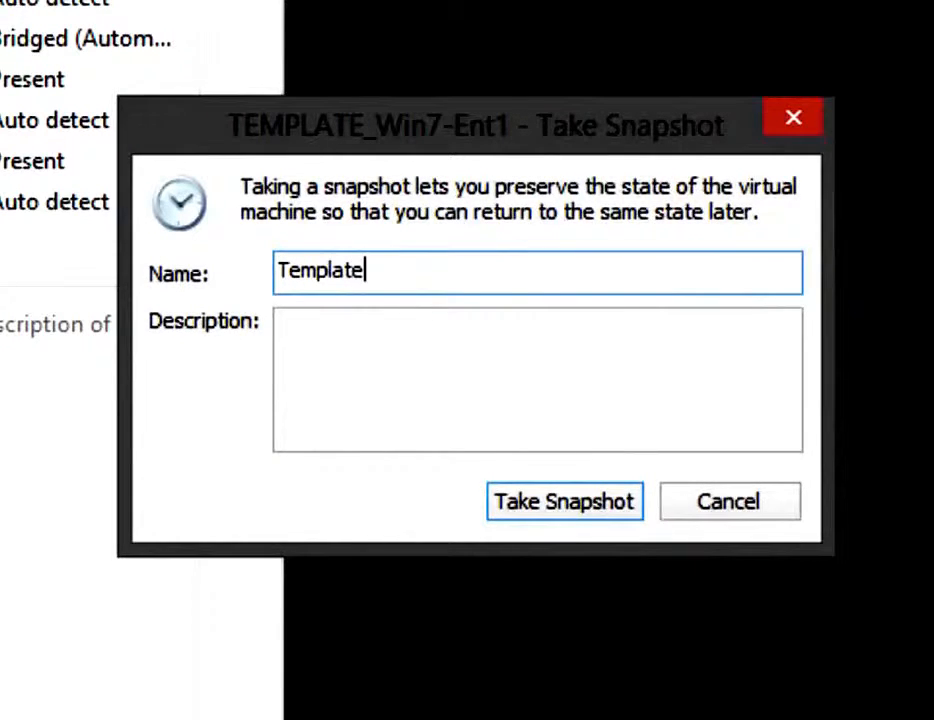
type(" - Wi")
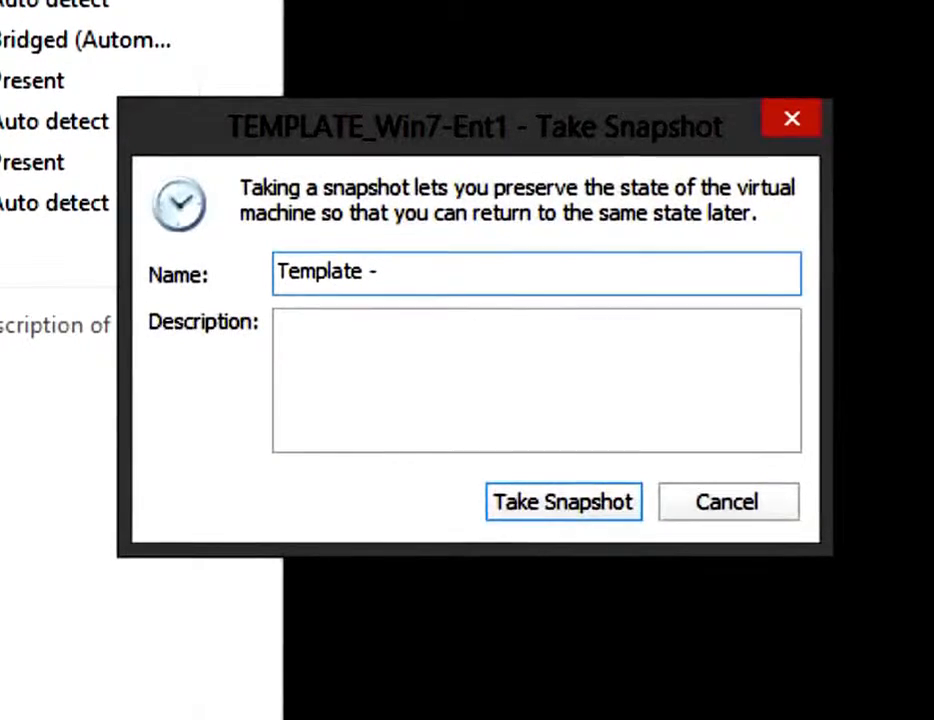
type("ndows 7 Enterprise")
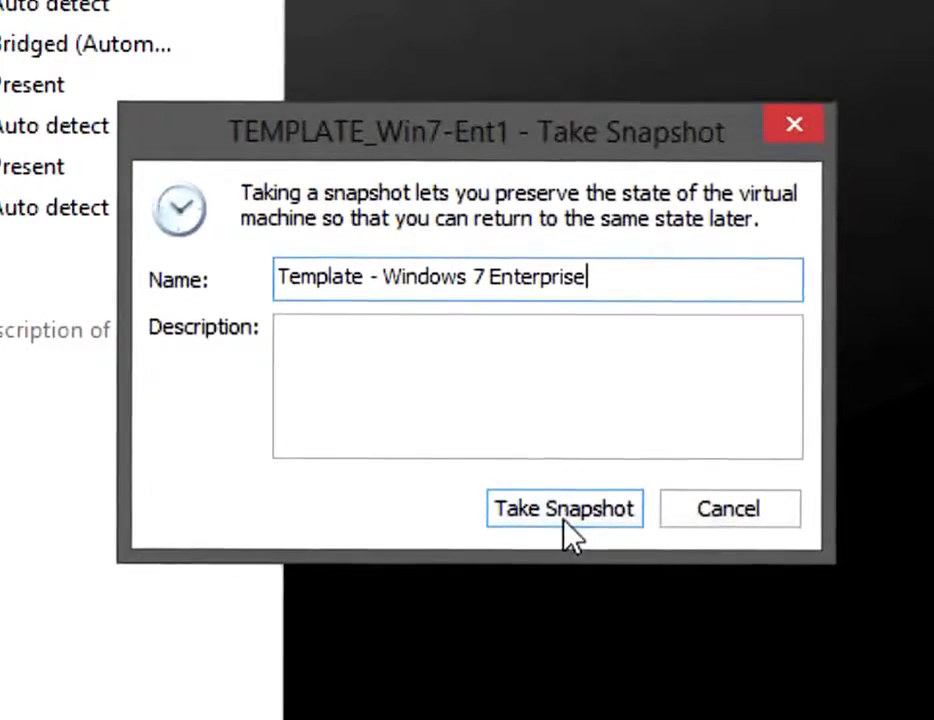
left_click(566, 508)
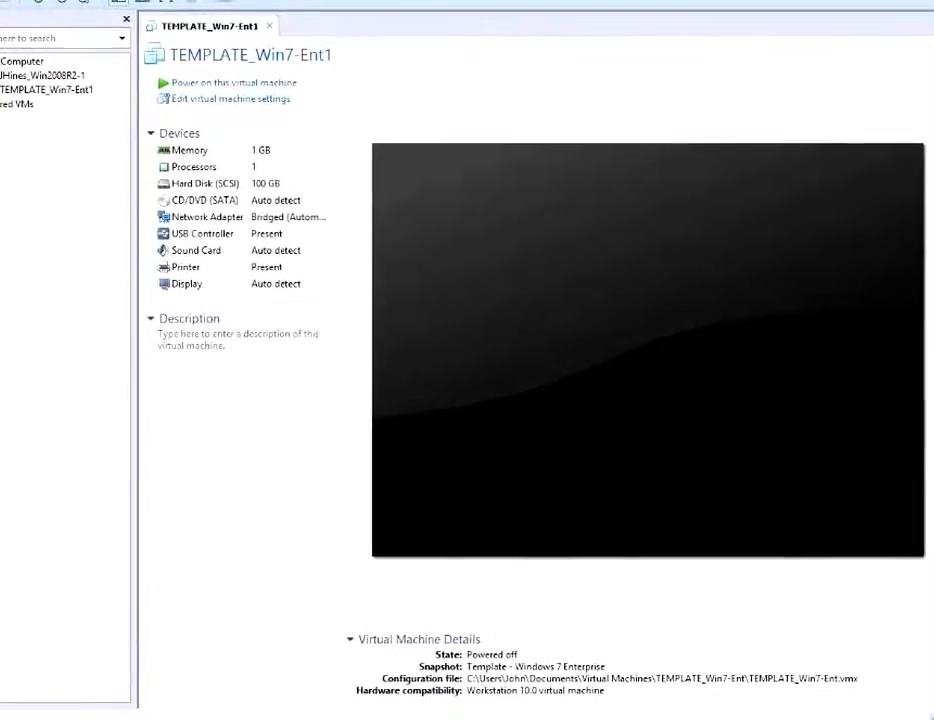
right_click(44, 96)
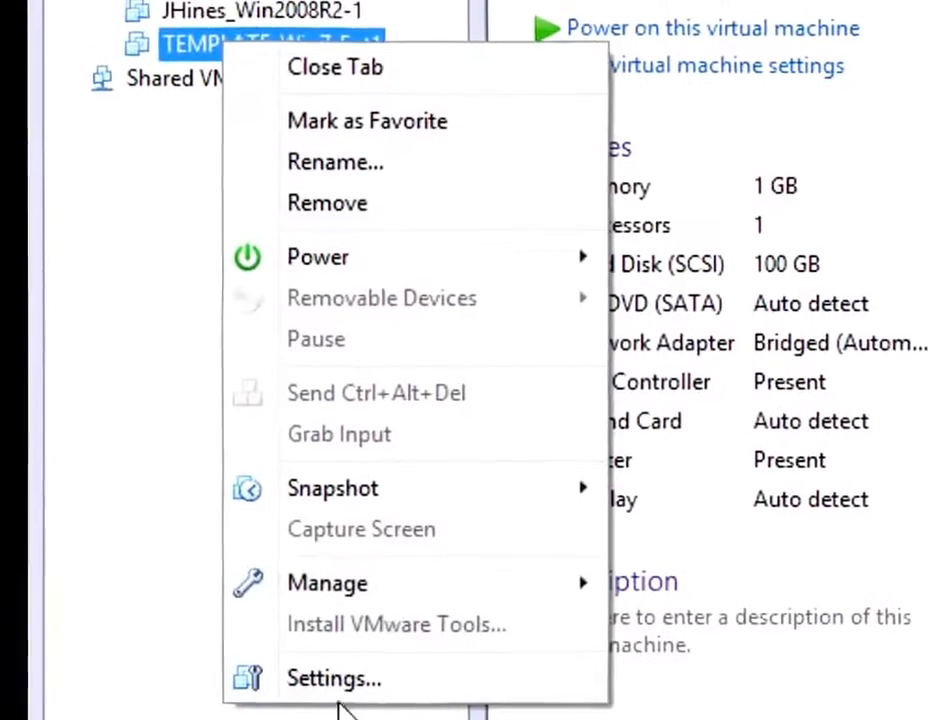
left_click(336, 679)
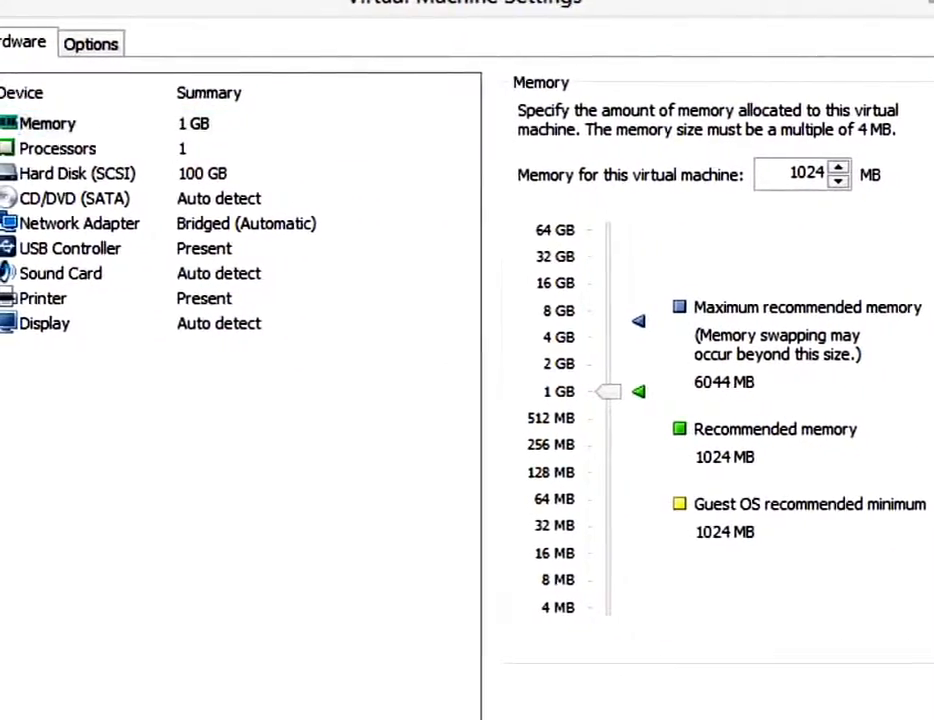
left_click(105, 45)
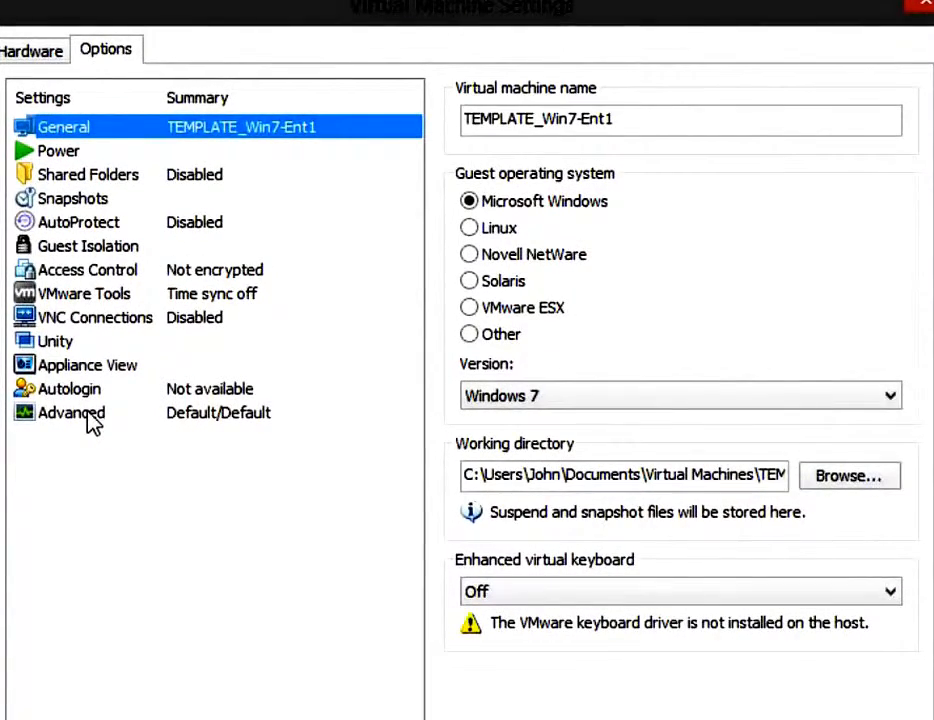
left_click(88, 418)
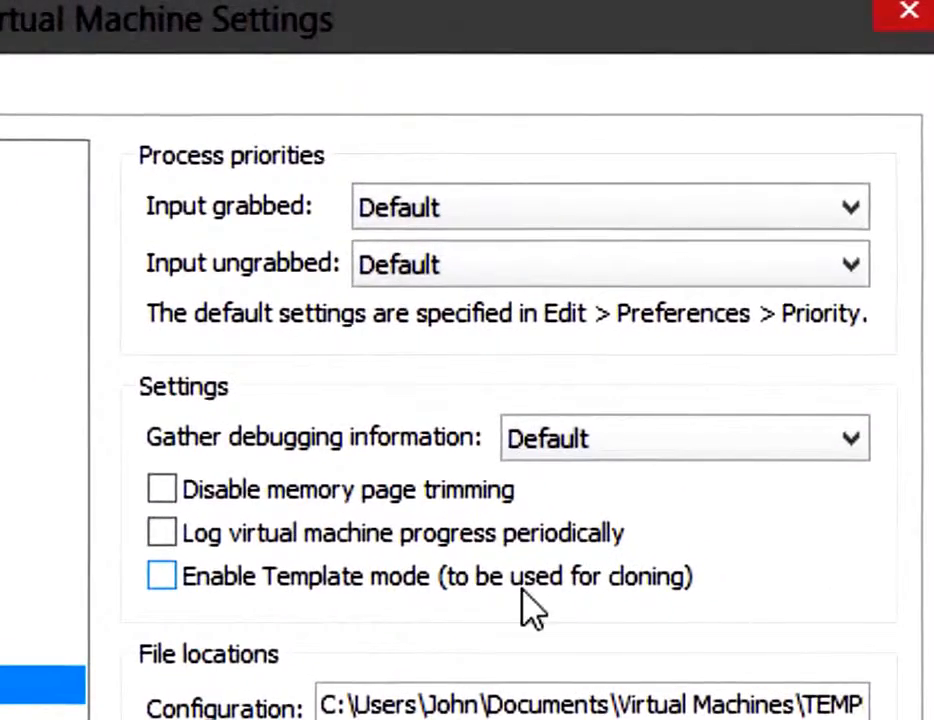
left_click(166, 578)
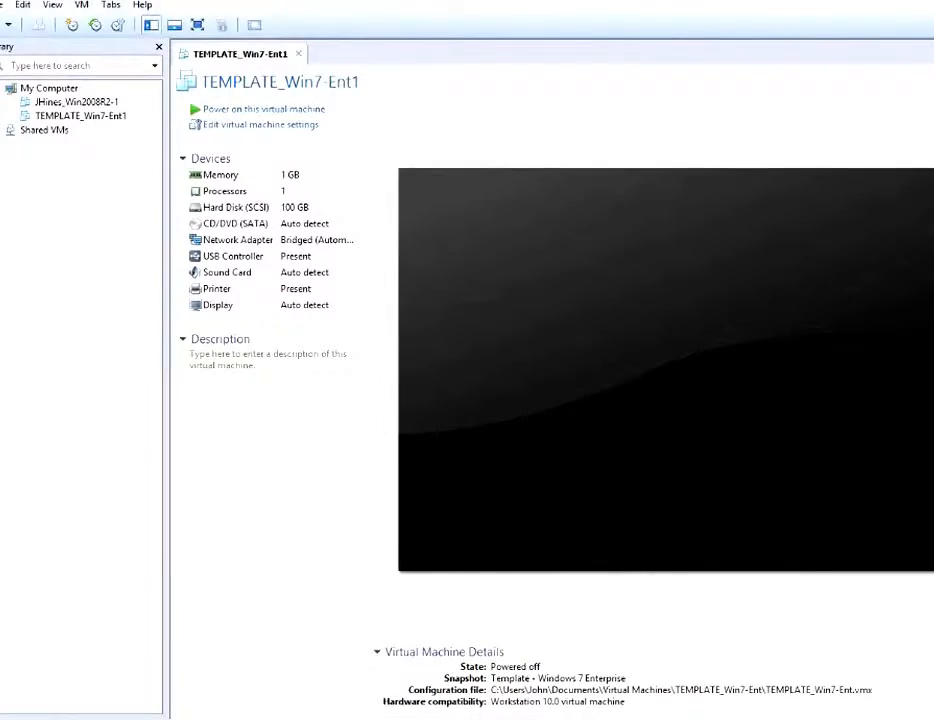
Start the Clone Virtual Machine Wizard for TEMPLATE_Win7-Ent1.
right_click(44, 117)
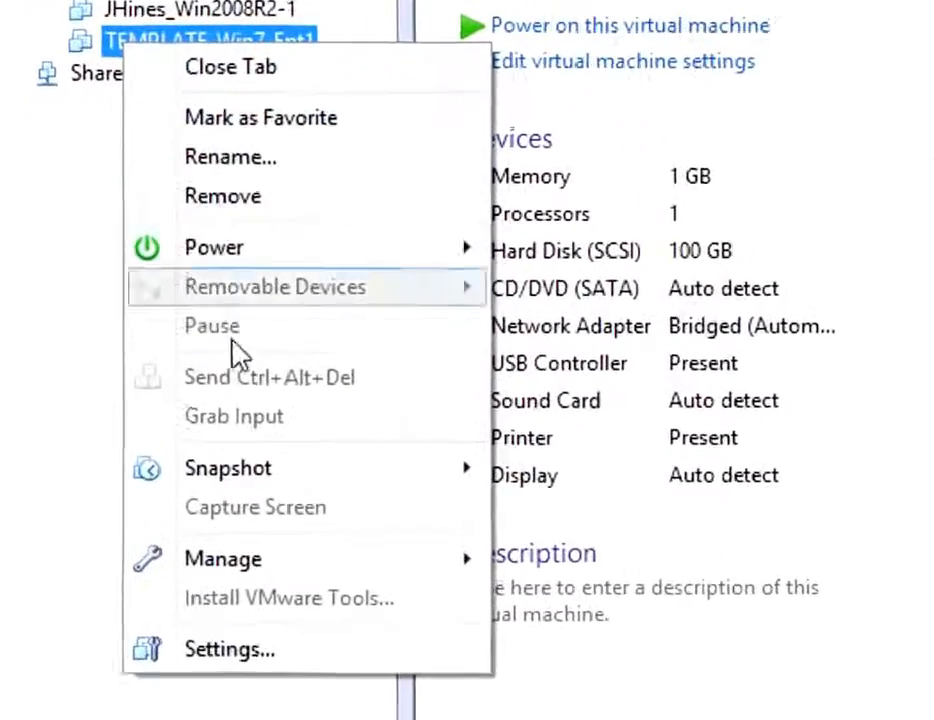
mouse_move(293, 678)
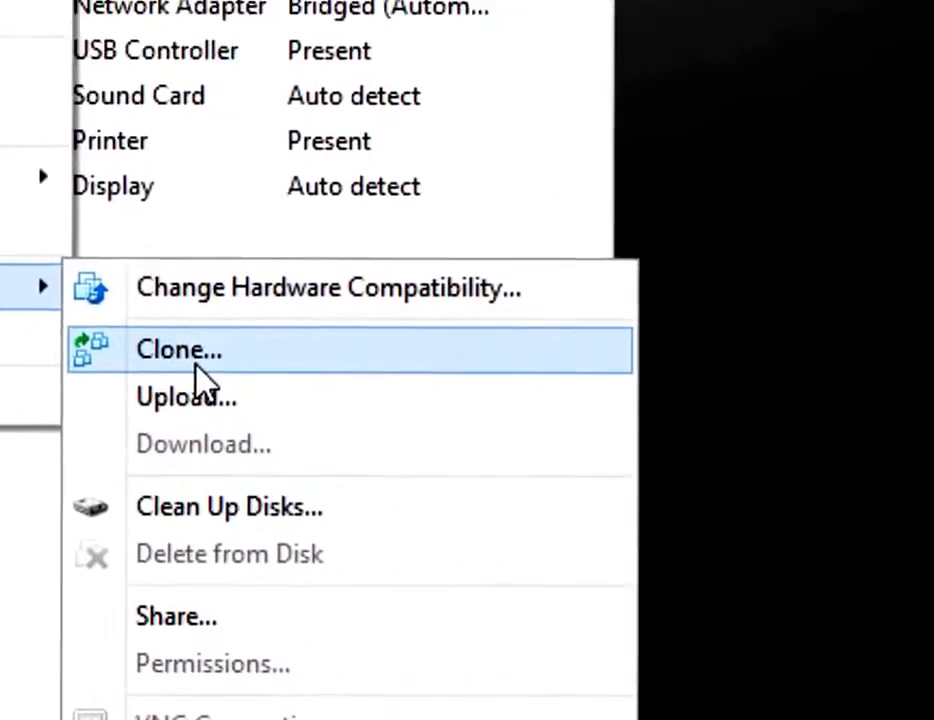
left_click(511, 333)
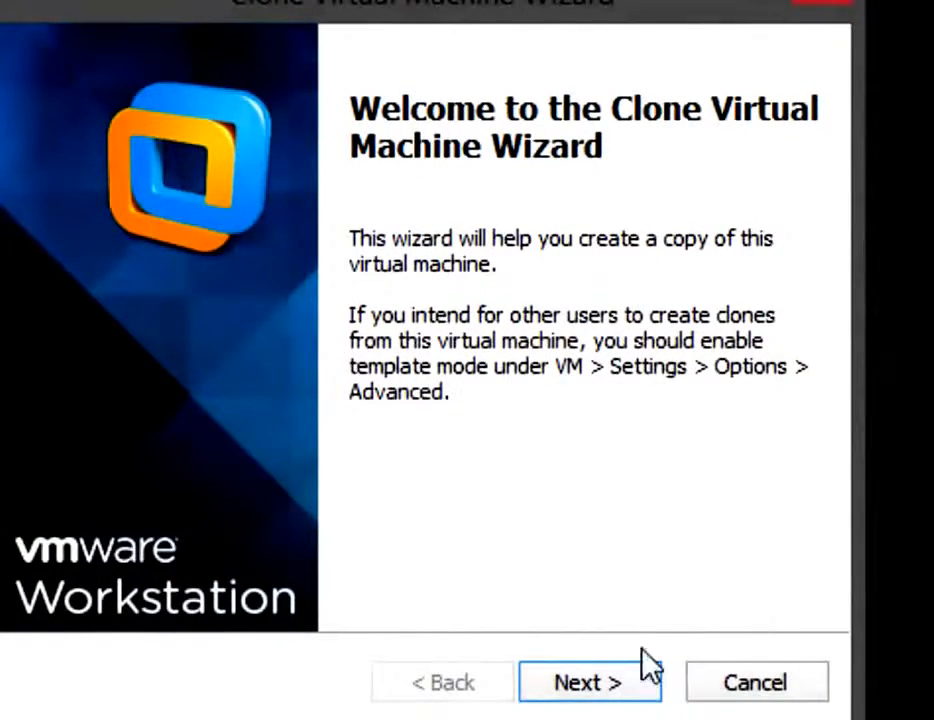
left_click(593, 692)
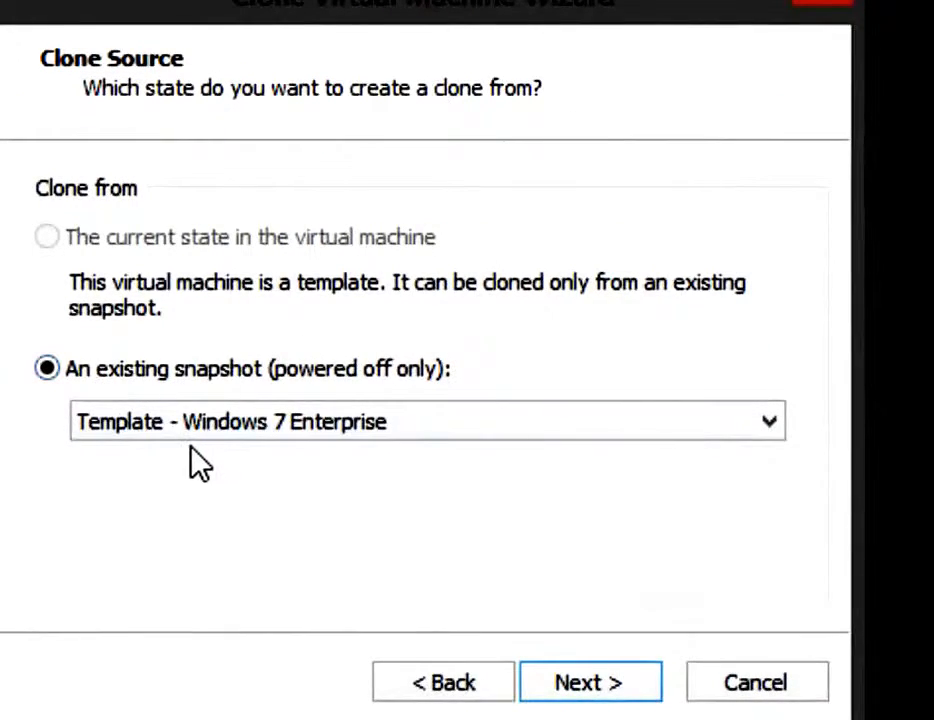
Clone from the Template - Windows 7 Enterprise snapshot as a full clone.
left_click(760, 450)
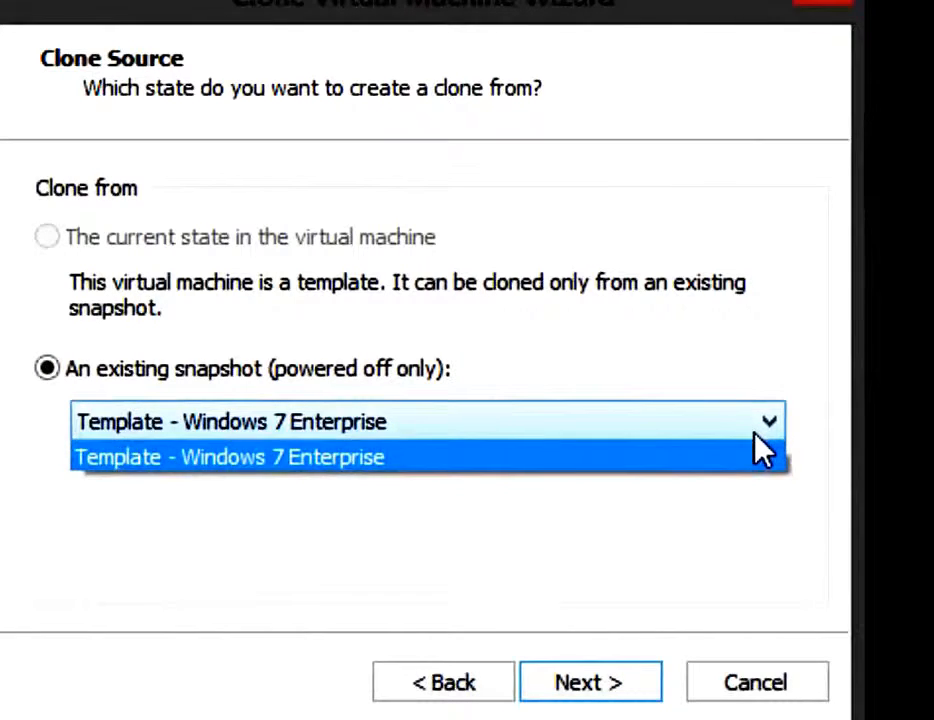
left_click(760, 450)
left_click(611, 694)
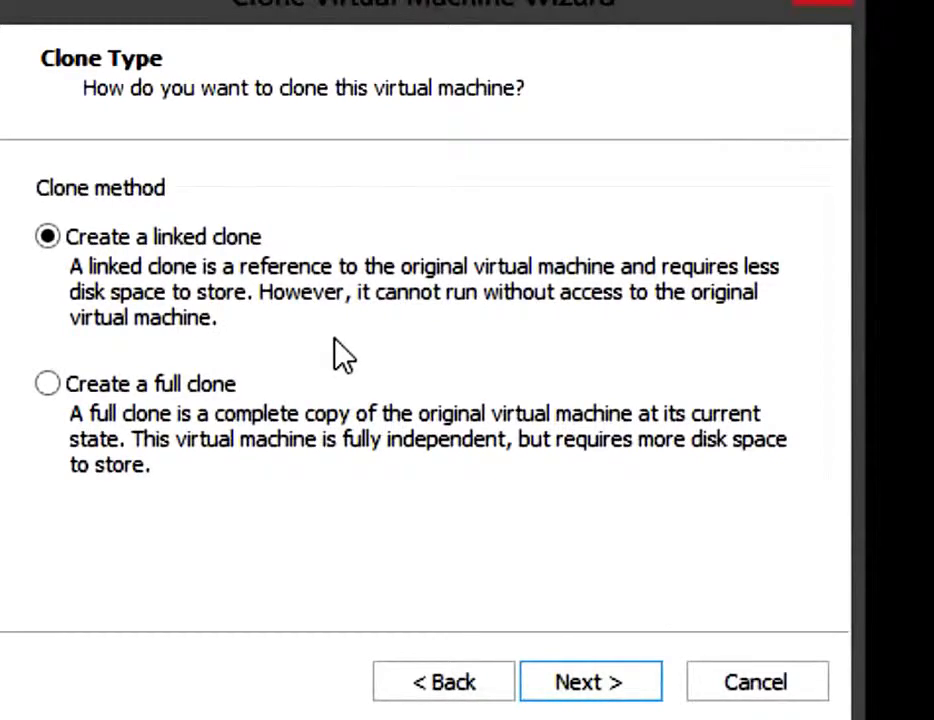
left_click(48, 385)
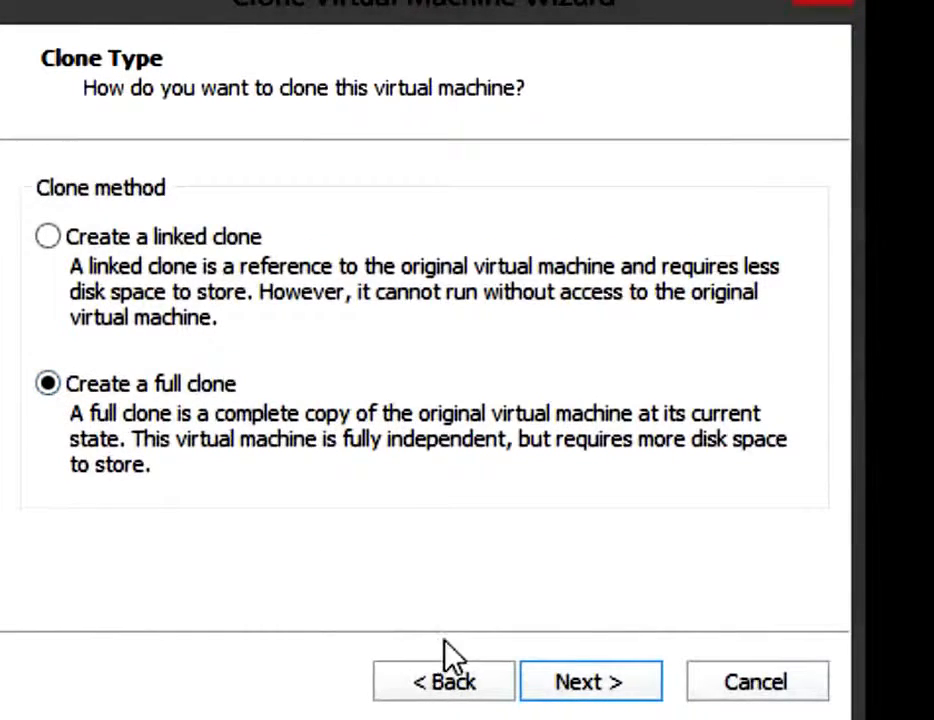
left_click(618, 684)
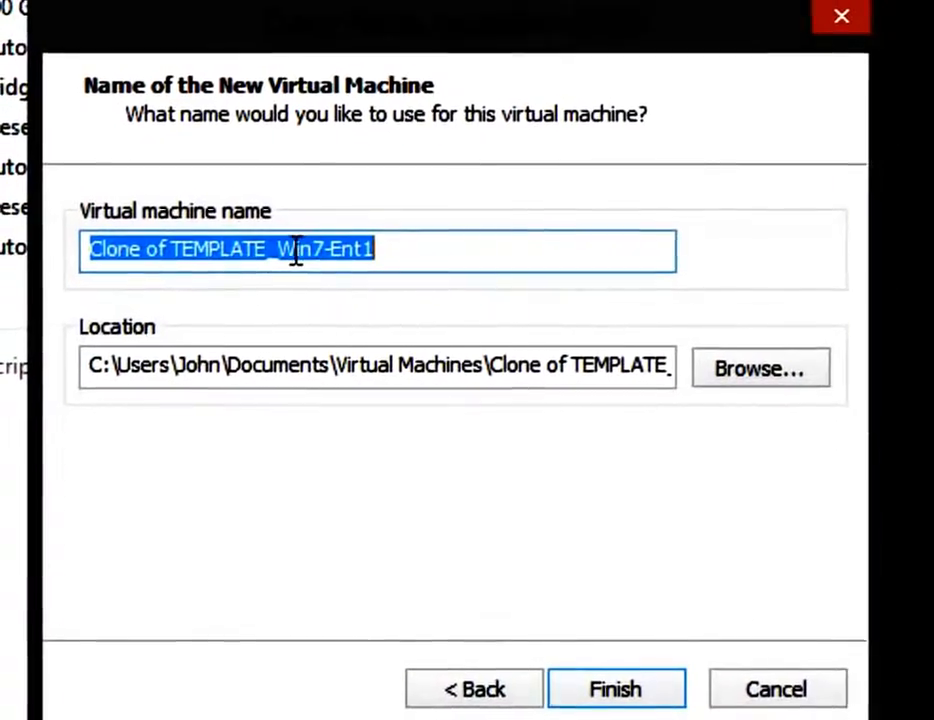
Replace the 'Clone of TEMPLATE' prefix with the user's name to make a _Win7-Ent1 clone, then finish and close the wizard.
left_click(278, 263)
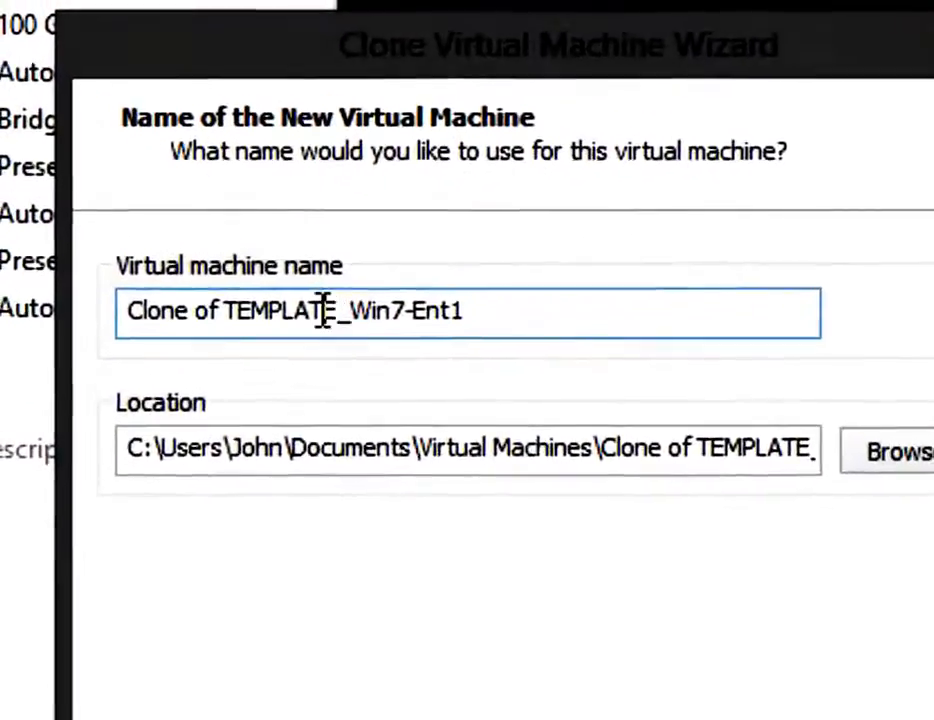
key("shift+Home")
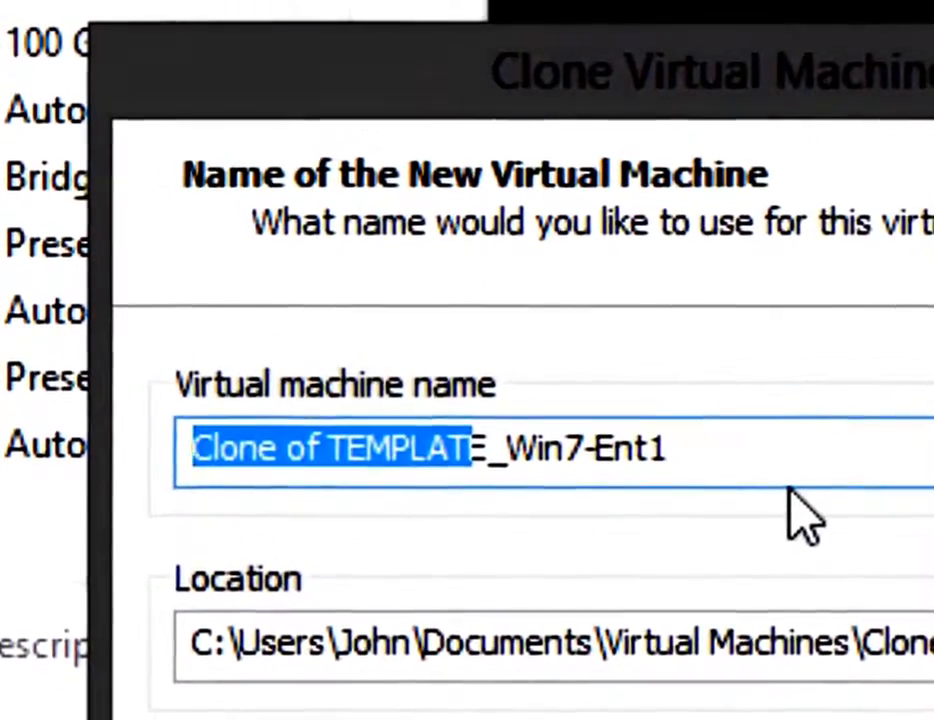
key("Delete")
key("Delete")
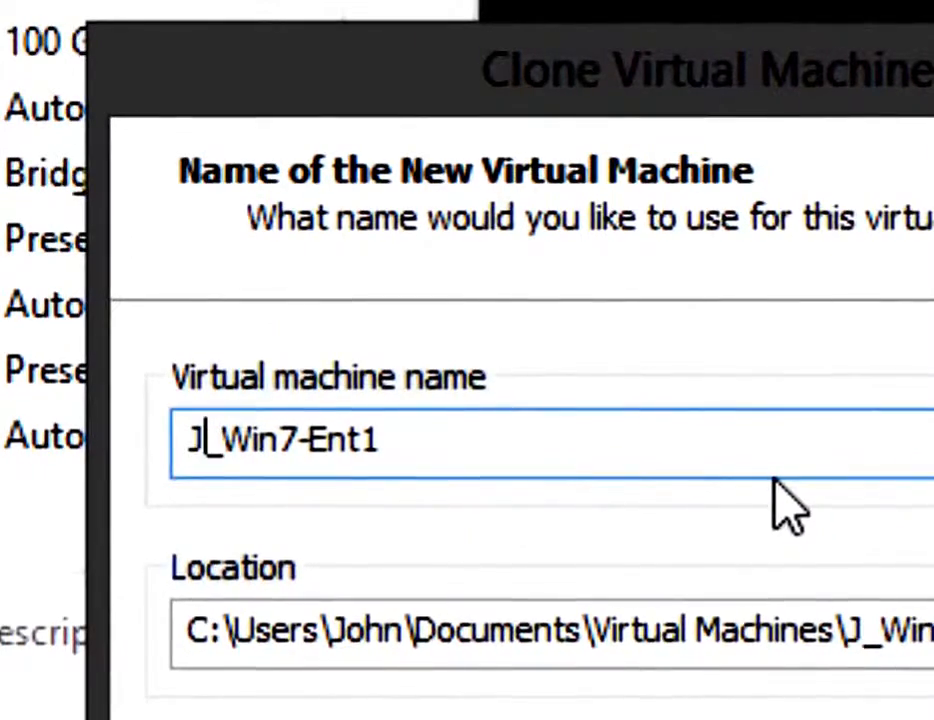
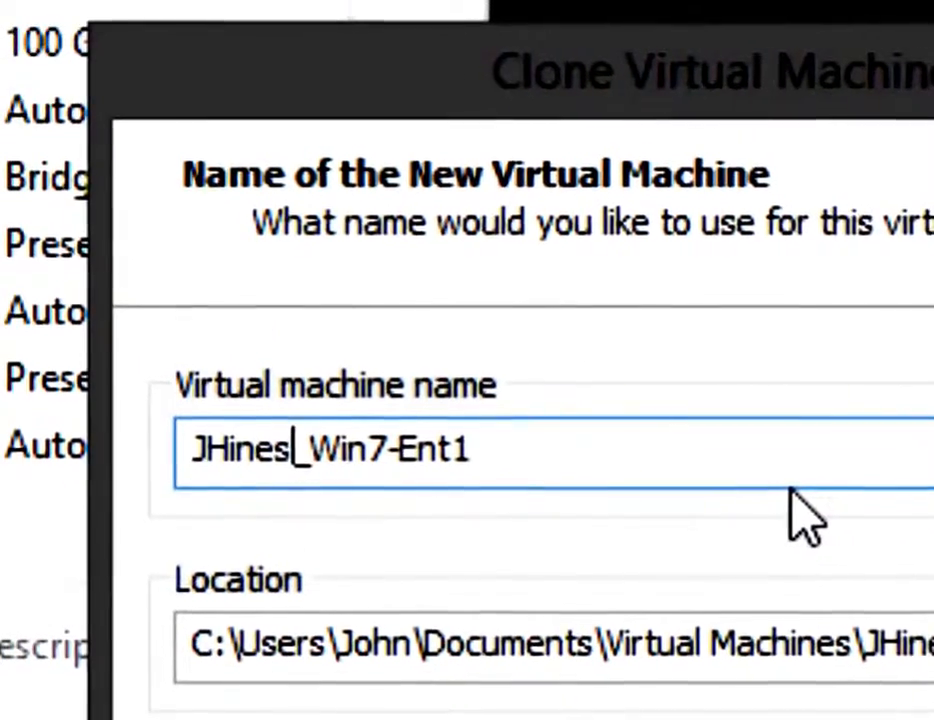
key("Right")
key("End")
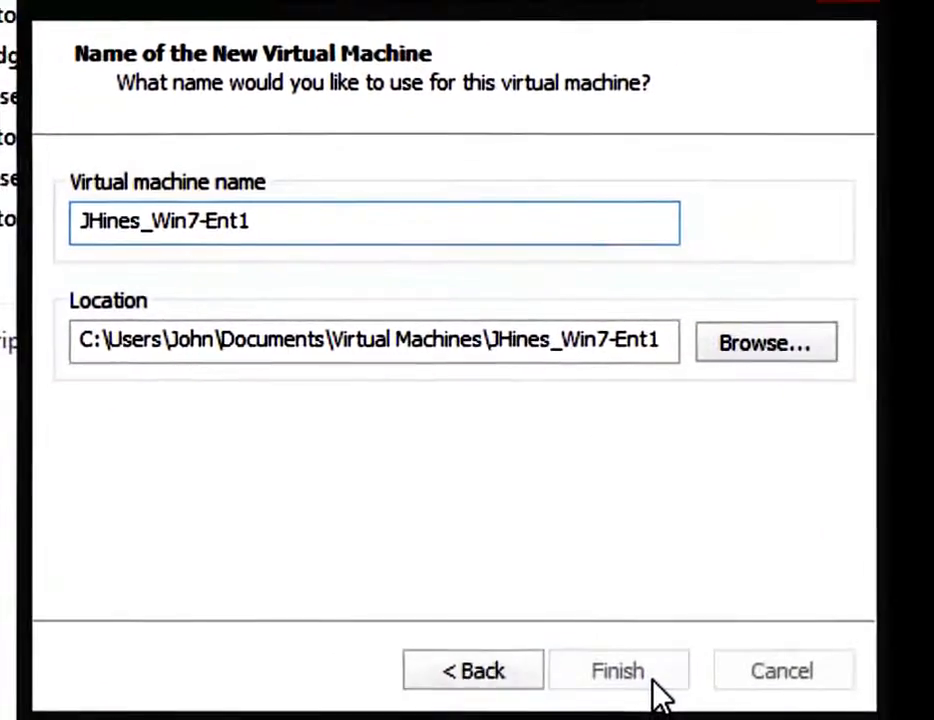
left_click(618, 671)
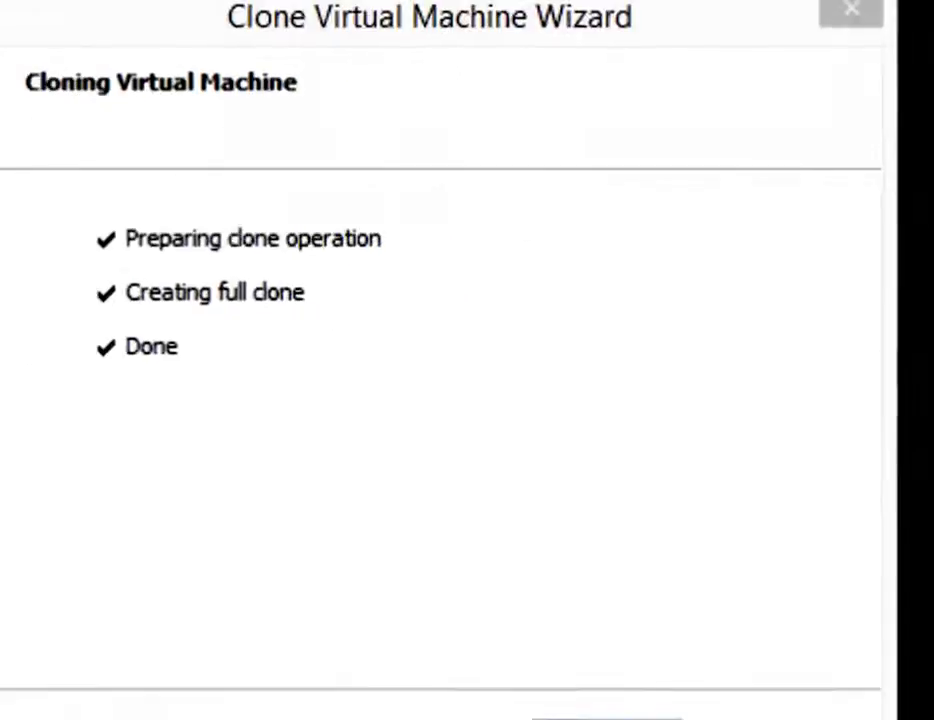
left_click(620, 694)
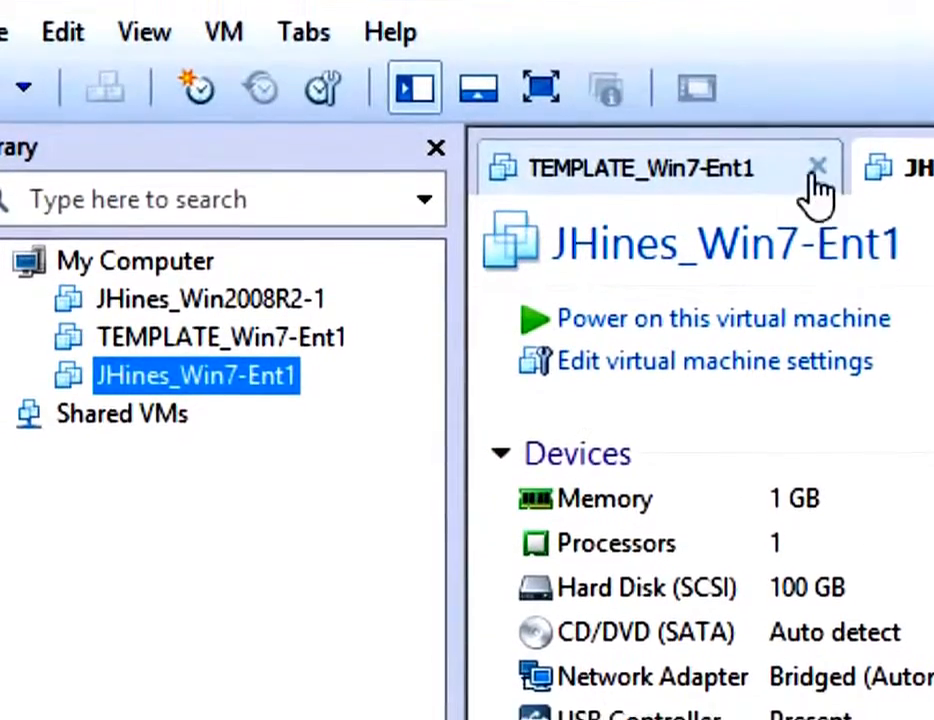
Close the TEMPLATE_Win7-Ent1 tab and power on the new clone.
left_click(817, 167)
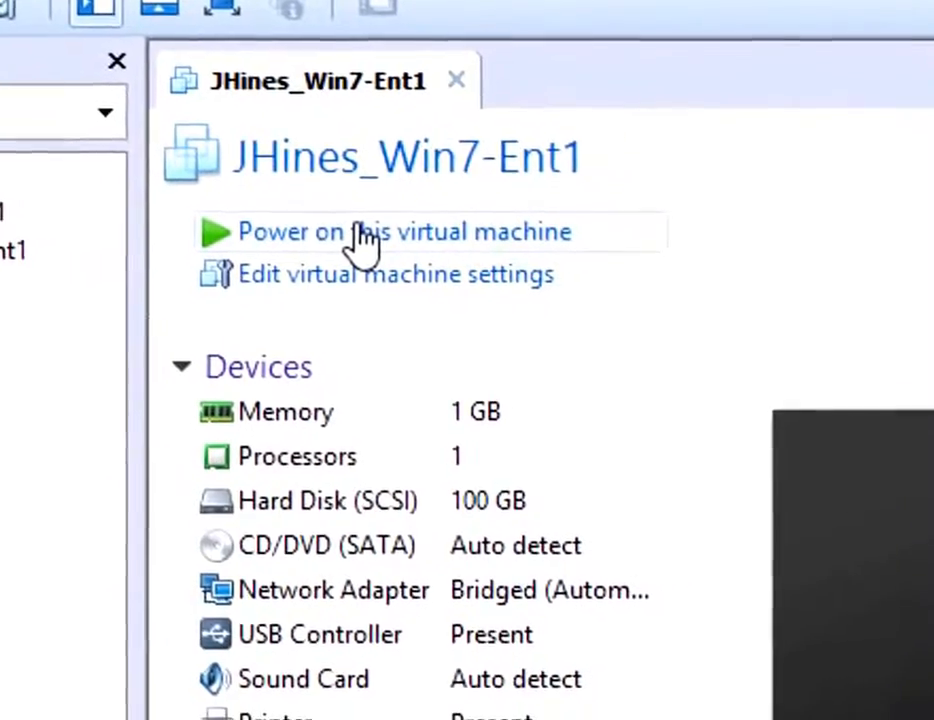
left_click(365, 240)
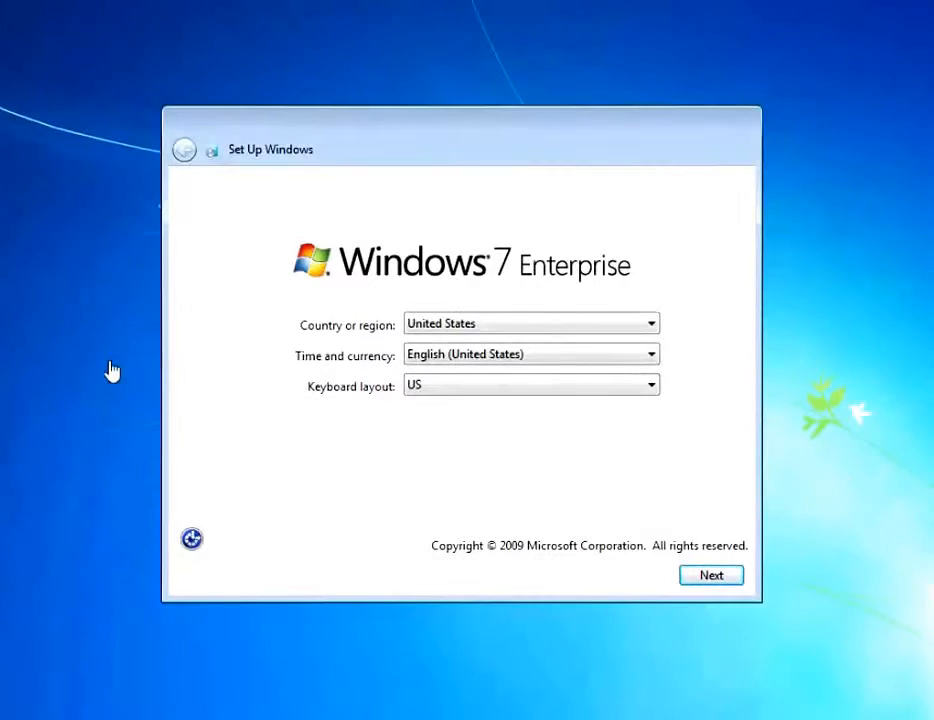
Keep the US region and keyboard, and set user Student with computer name Win7-1.
left_click(711, 580)
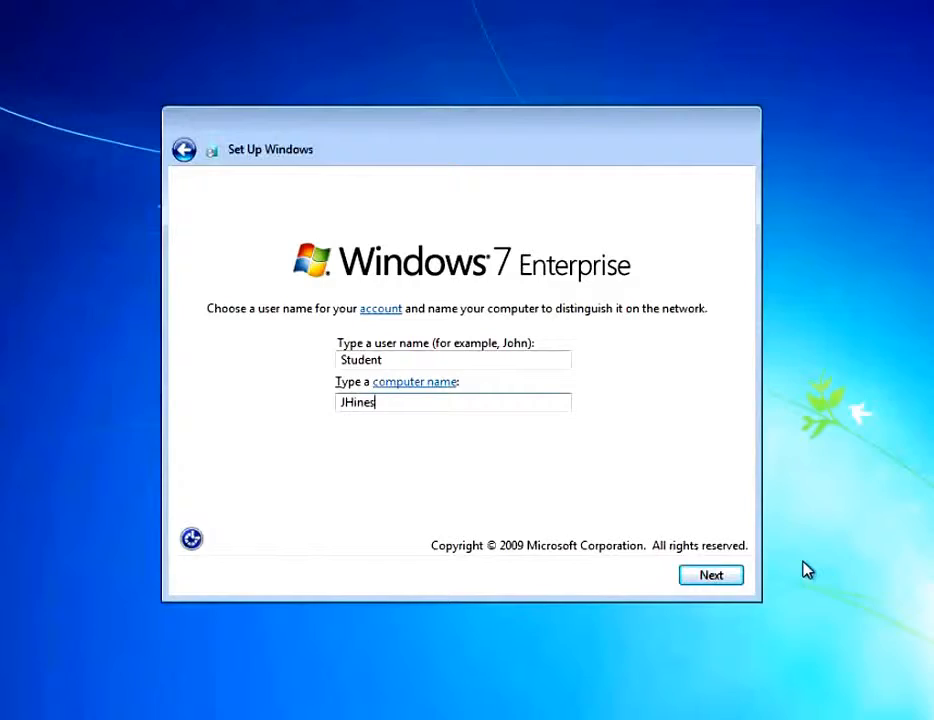
type("Win")
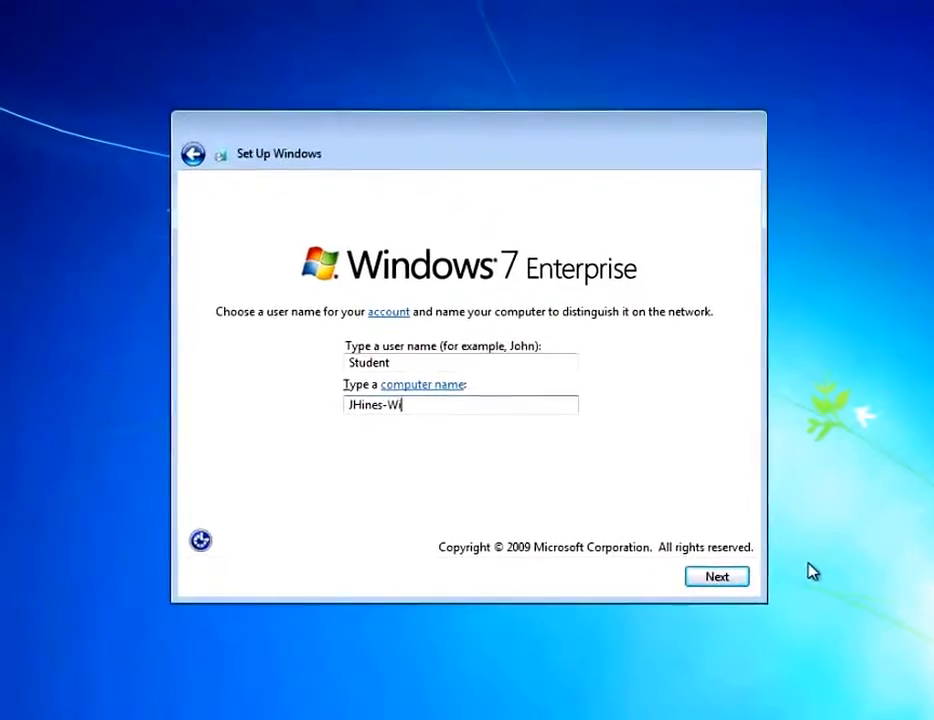
type("7-1")
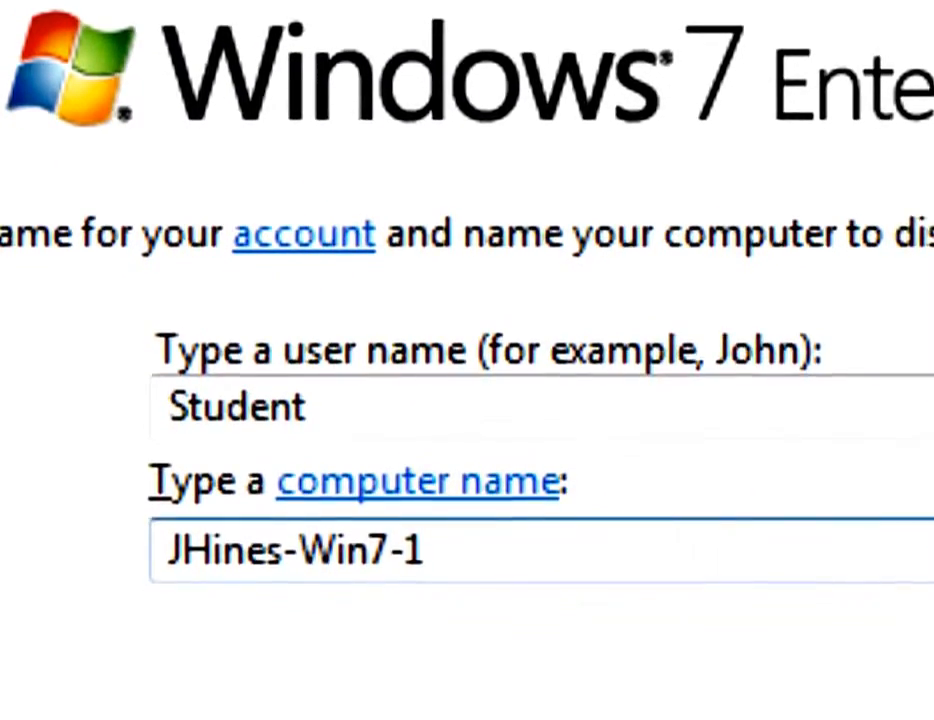
key("Return")
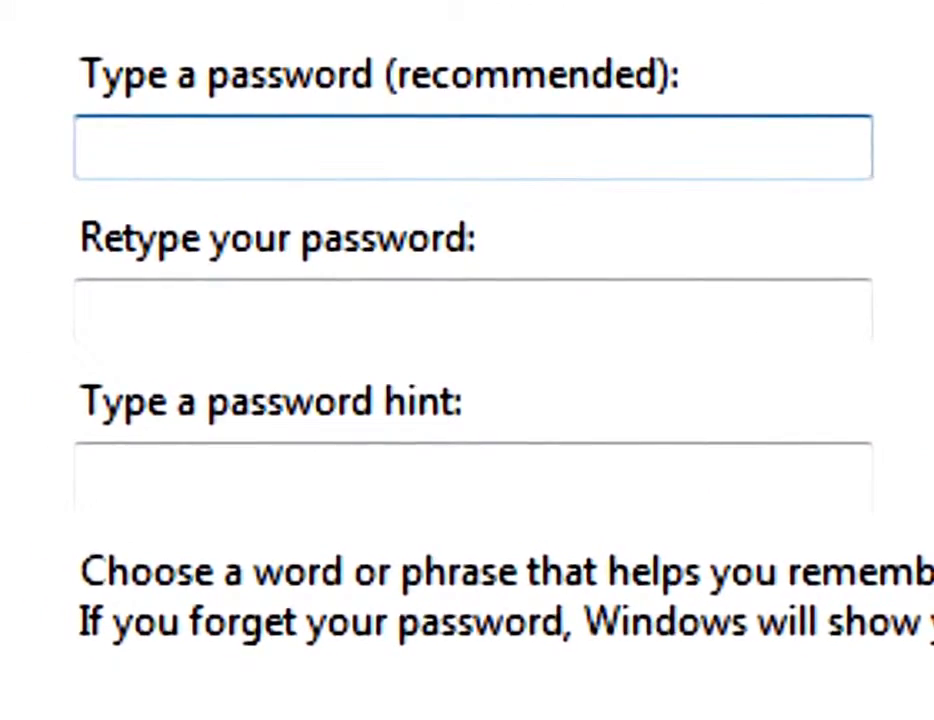
Set the account password, confirm it, and enter a password hint.
type("••")
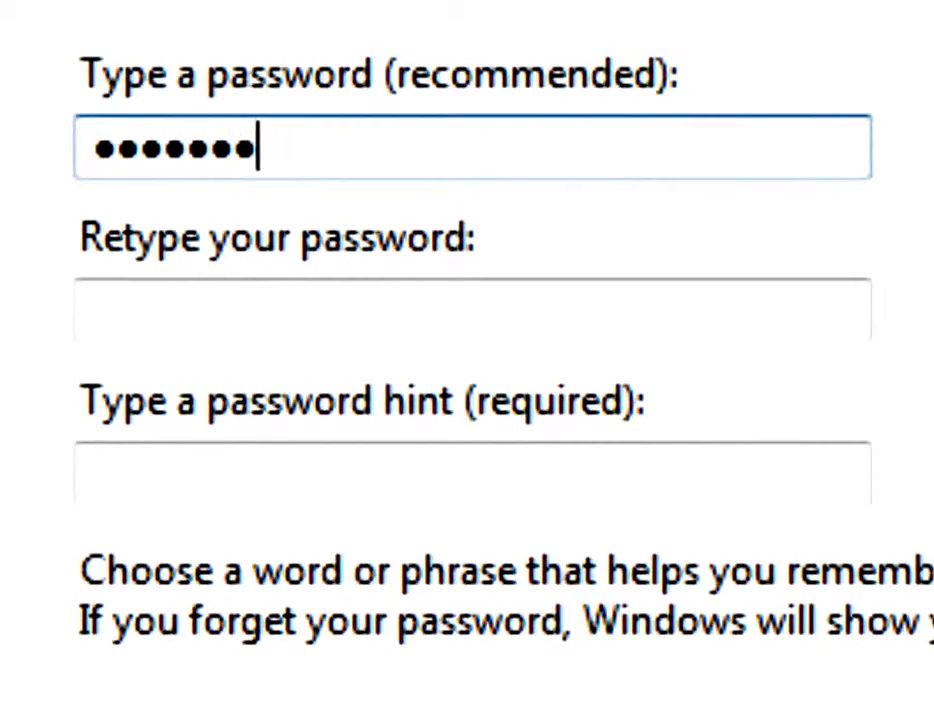
key("Tab")
type("••")
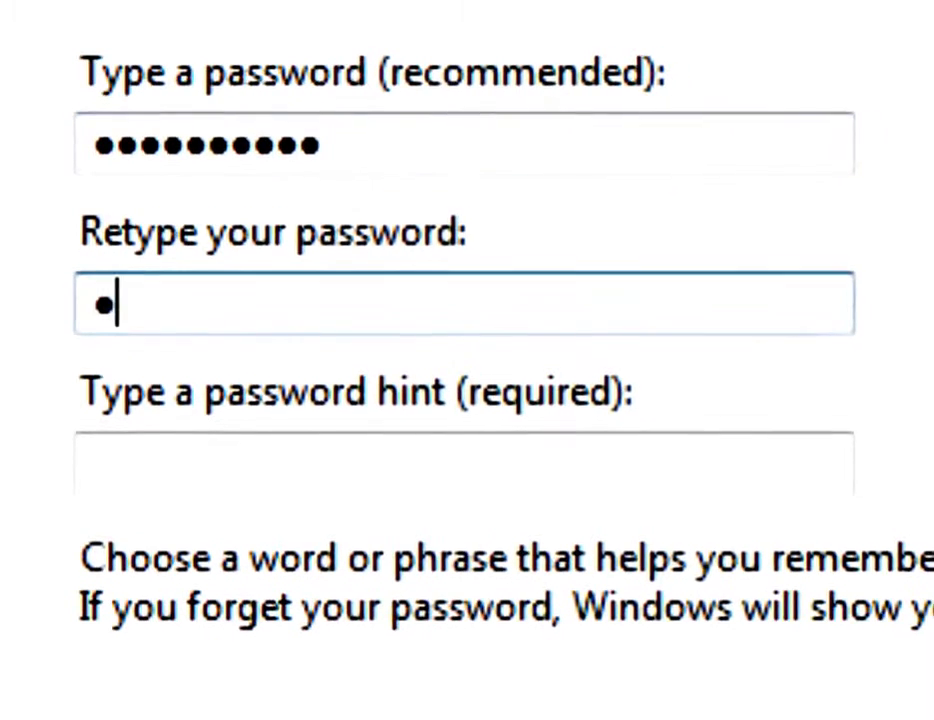
type("••••••••")
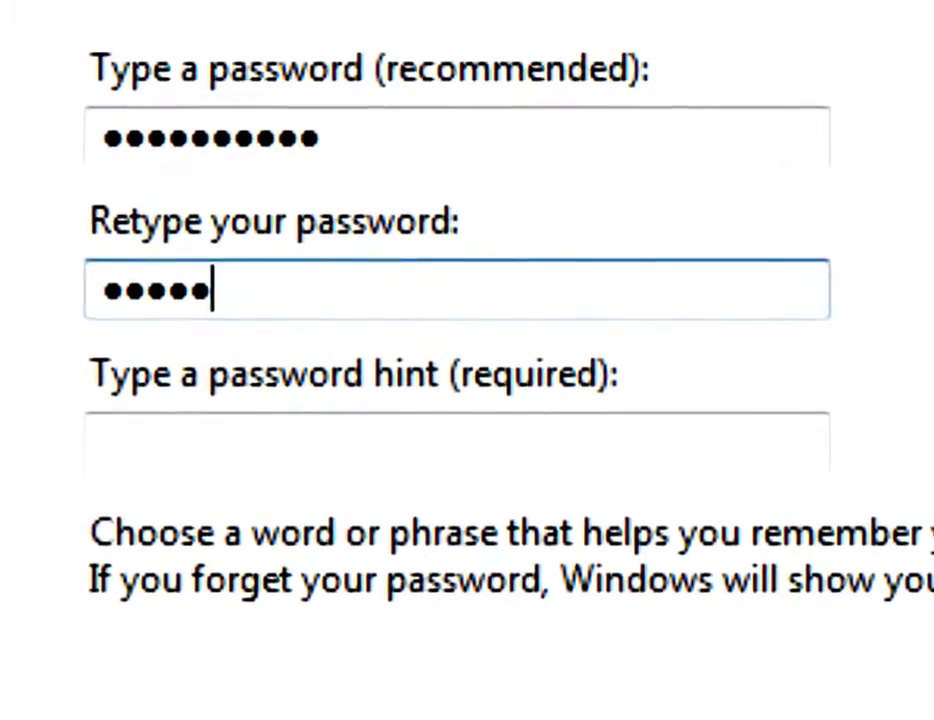
type("•")
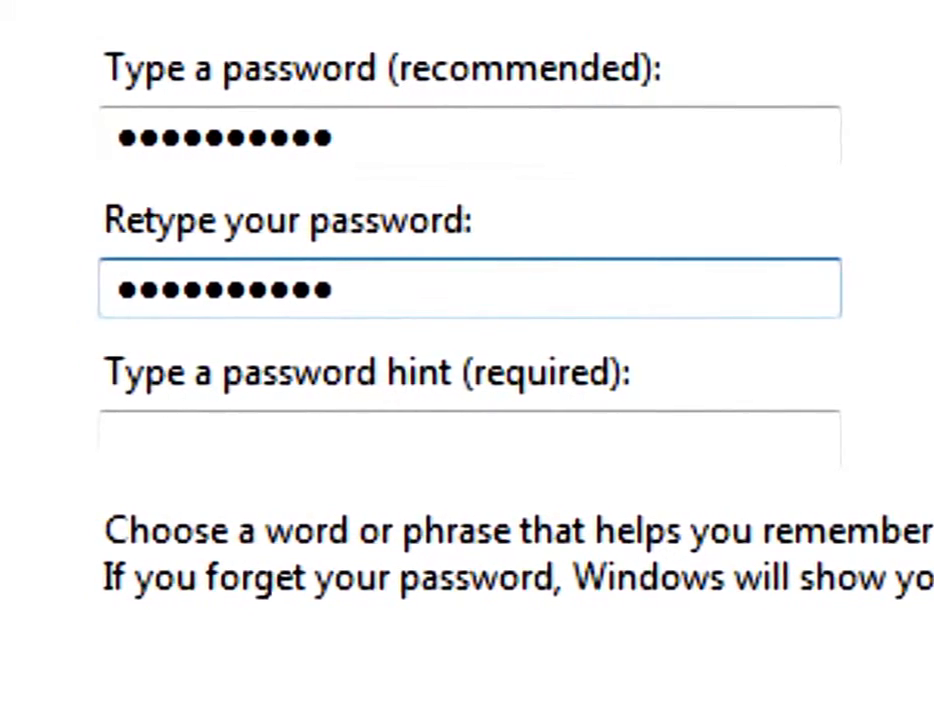
key("Tab")
type("Password01")
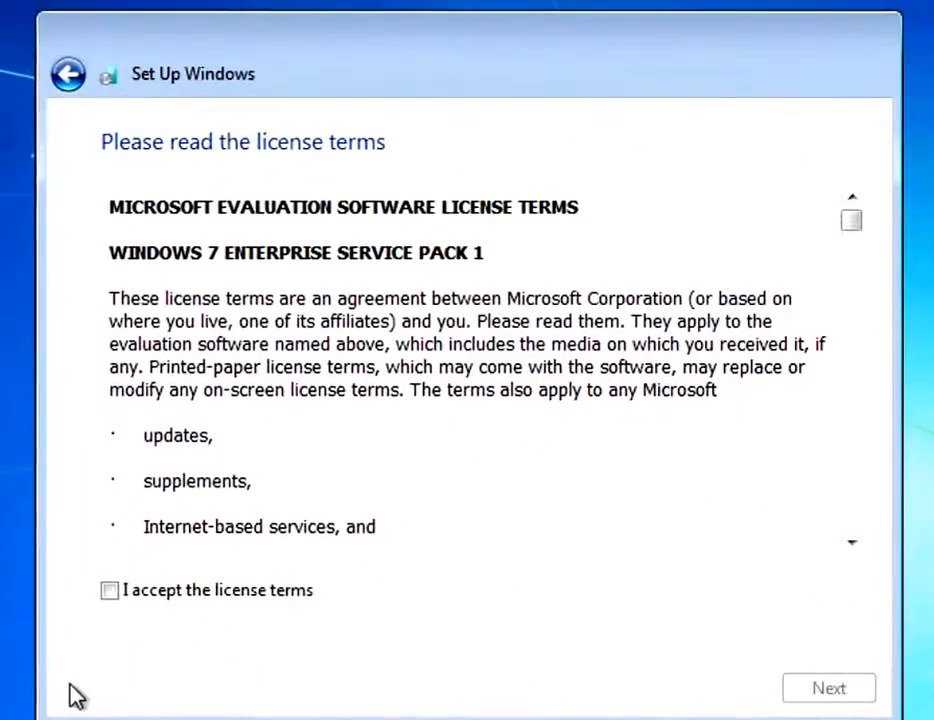
Accept the licence, use recommended settings, keep the time settings, and choose a Work network.
left_click(106, 594)
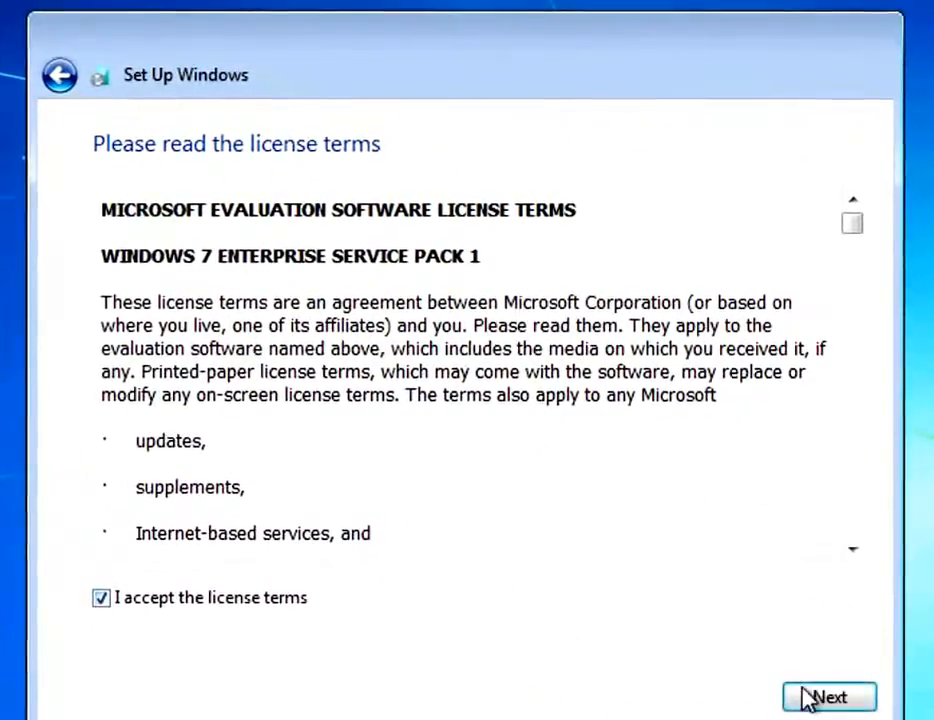
left_click(817, 702)
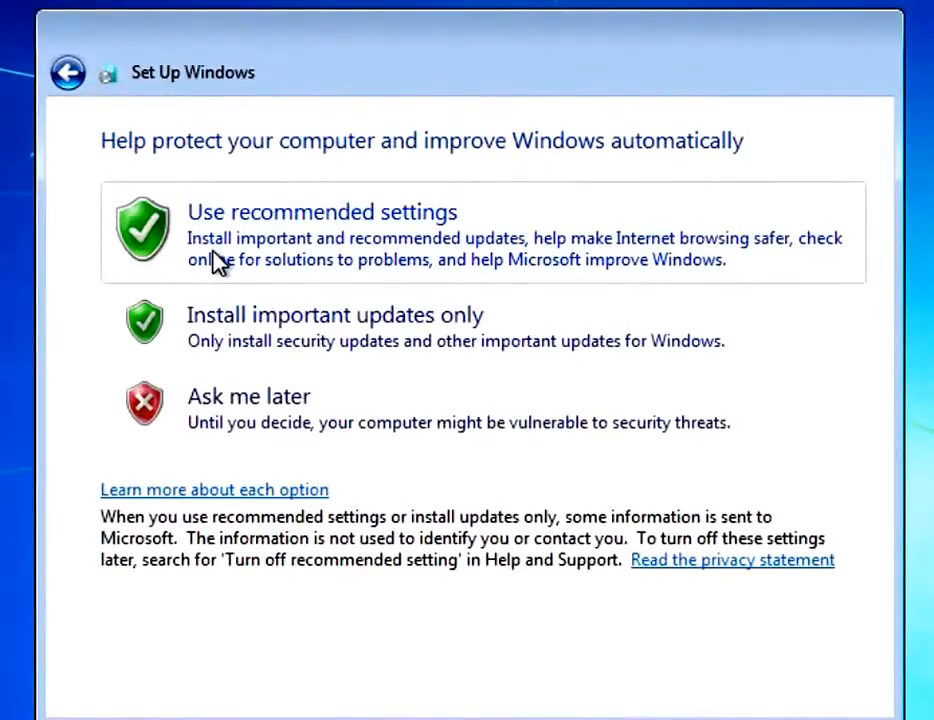
left_click(219, 261)
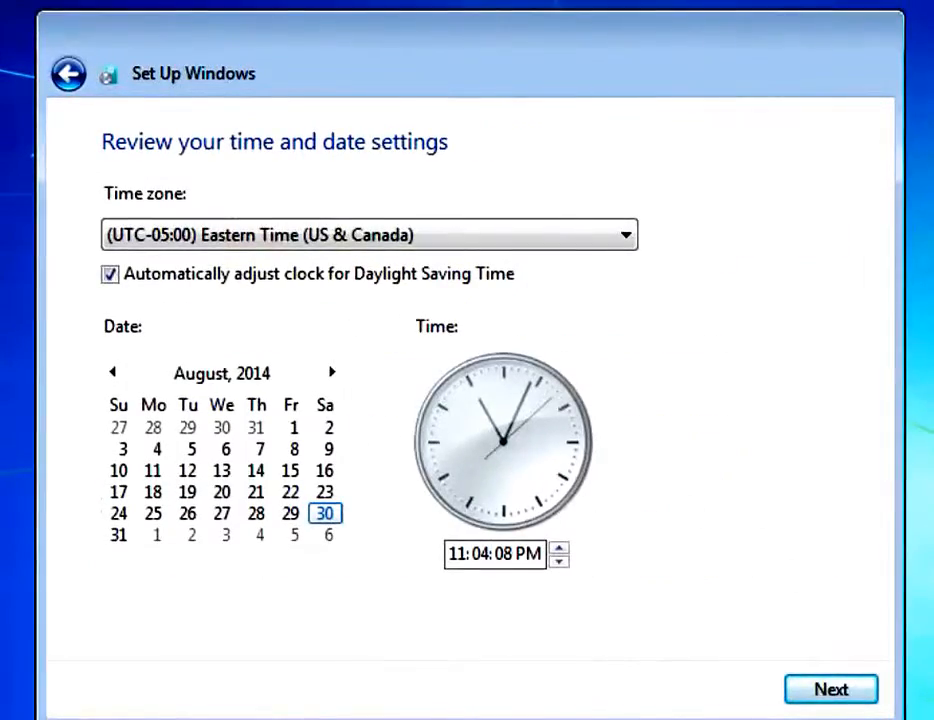
left_click(836, 703)
left_click(425, 425)
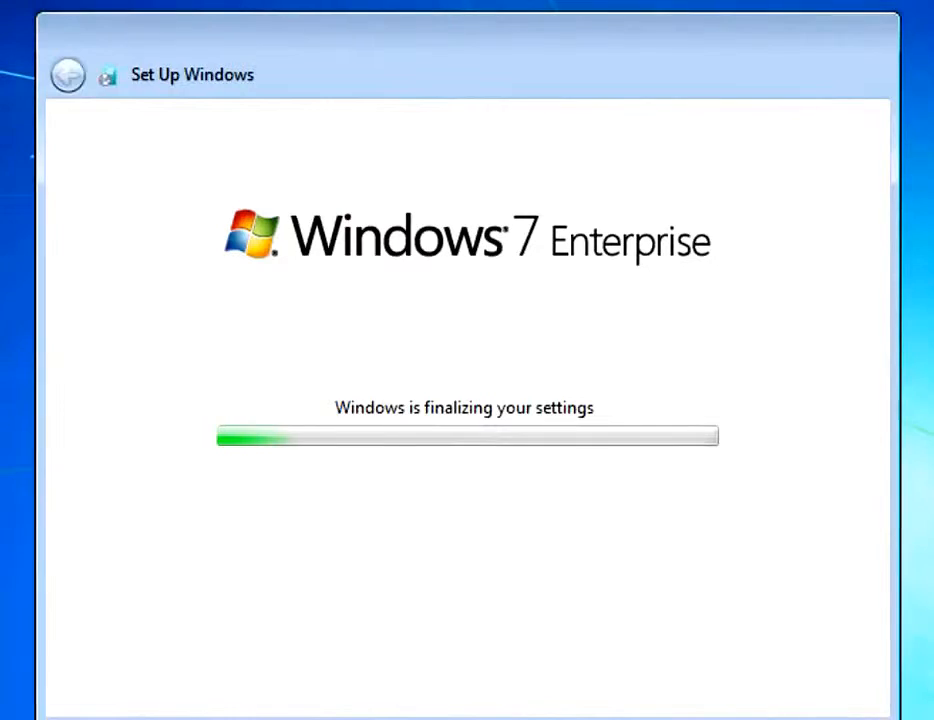